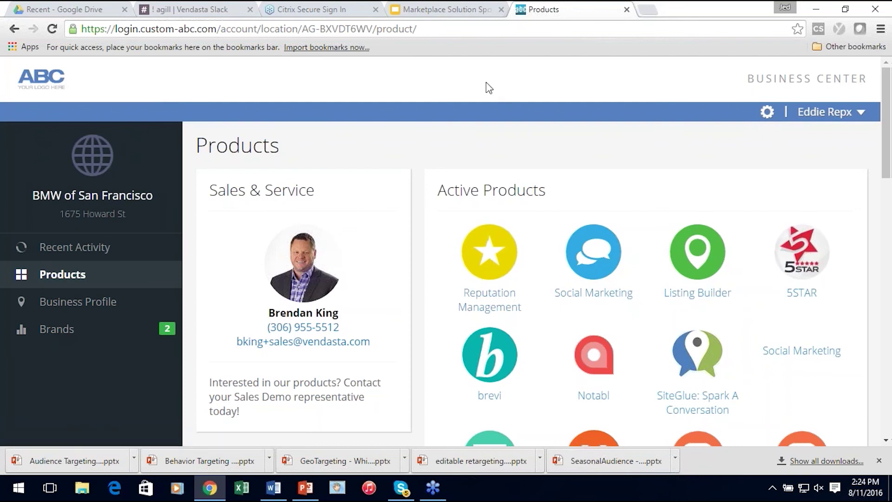
# Look through the active products and product catalog, and open the 5STAR product.
pyautogui.click(886, 440)
pyautogui.scroll(-8, 886, 441)
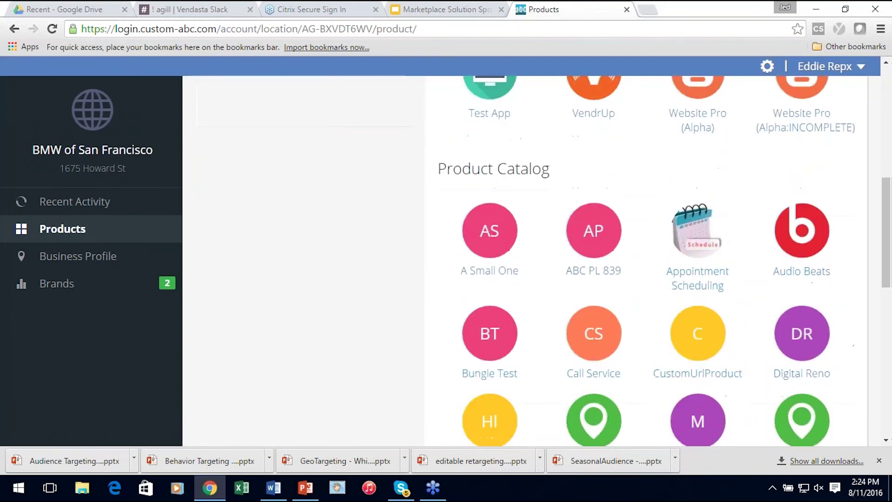
pyautogui.moveTo(888, 259); pyautogui.dragTo(884, 161)
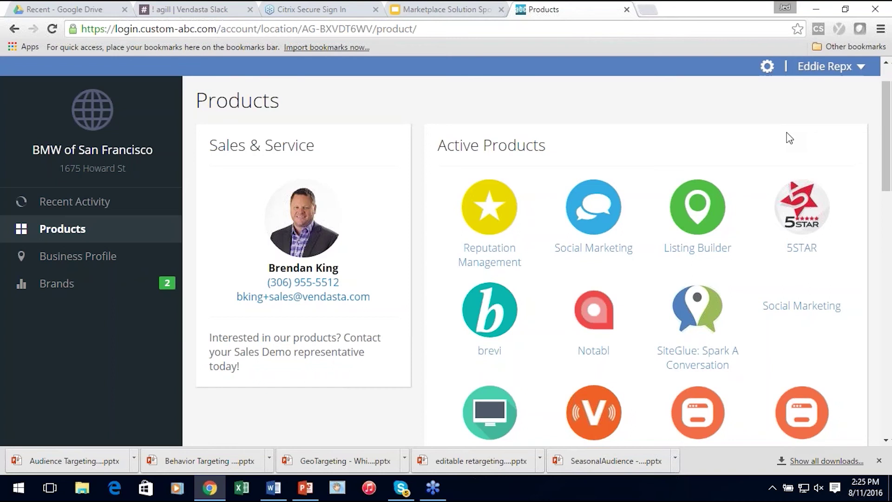
pyautogui.click(798, 209)
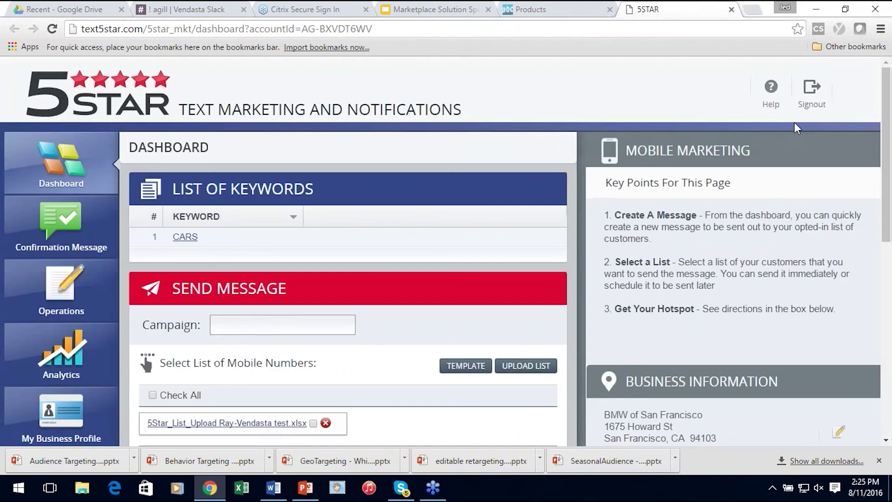
pyautogui.click(882, 31)
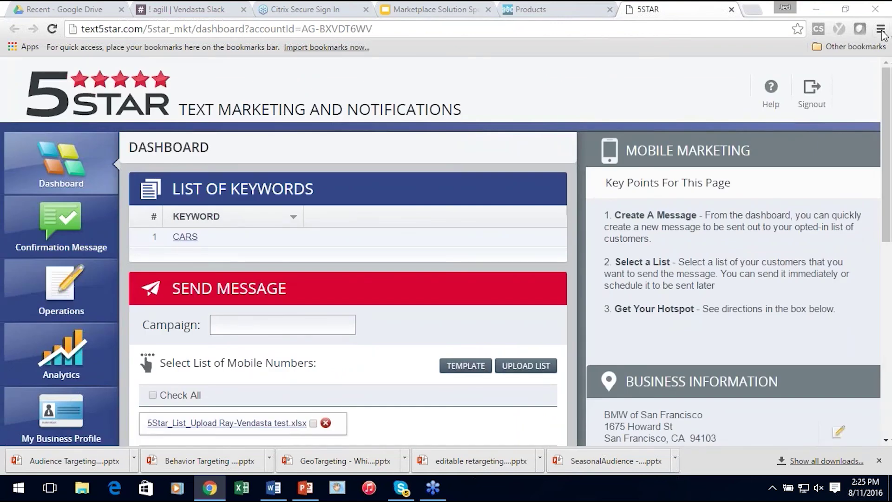
pyautogui.click(846, 83)
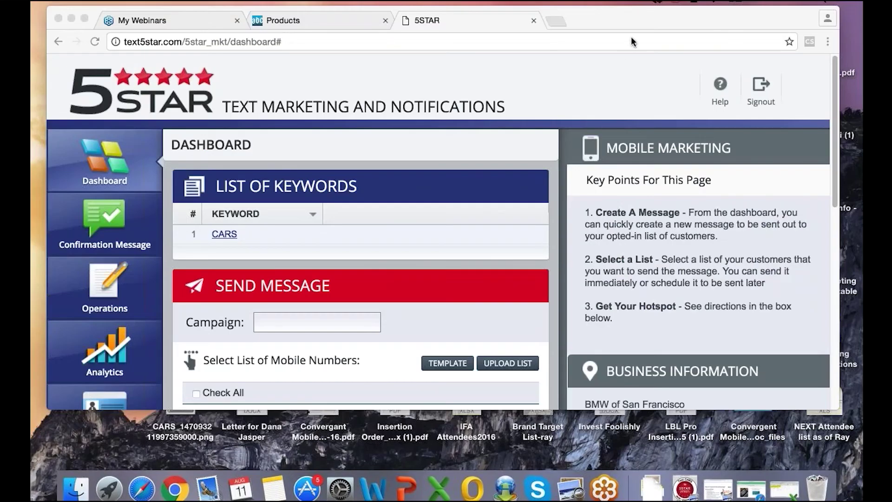
# Enlarge the browser window with the 5STAR dashboard so that it fills the screen.
pyautogui.click(86, 20)
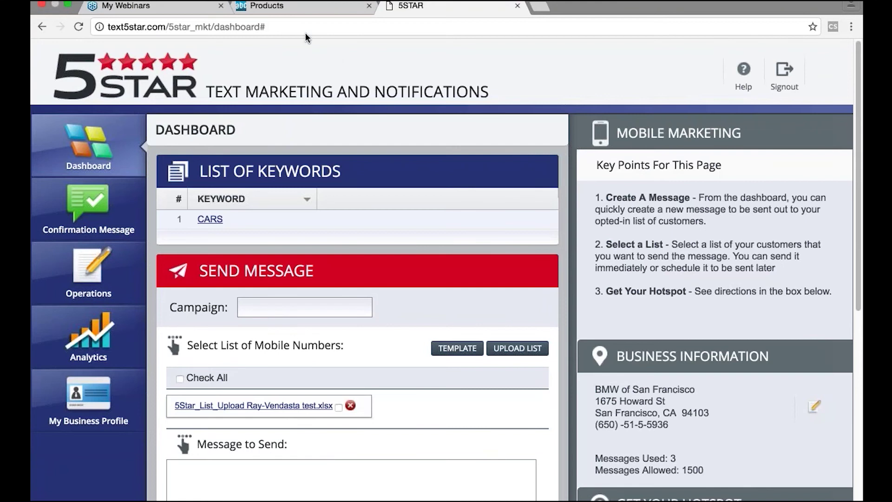
pyautogui.click(69, 7)
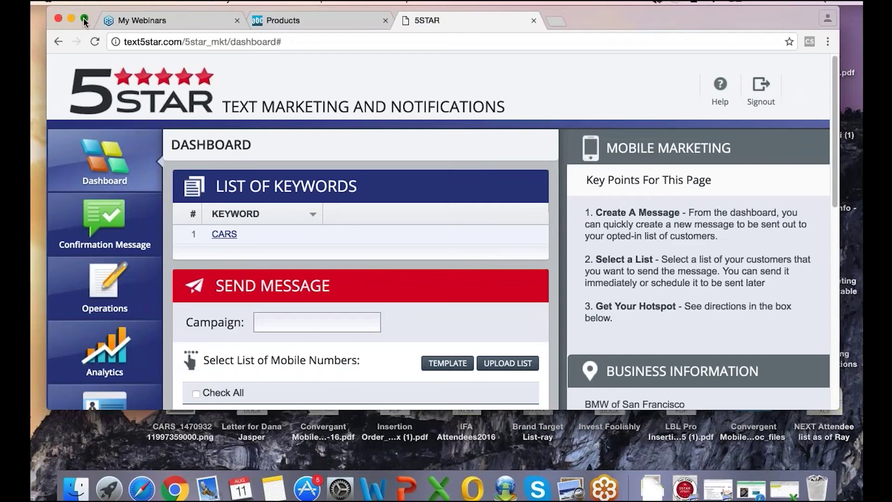
pyautogui.click(84, 19)
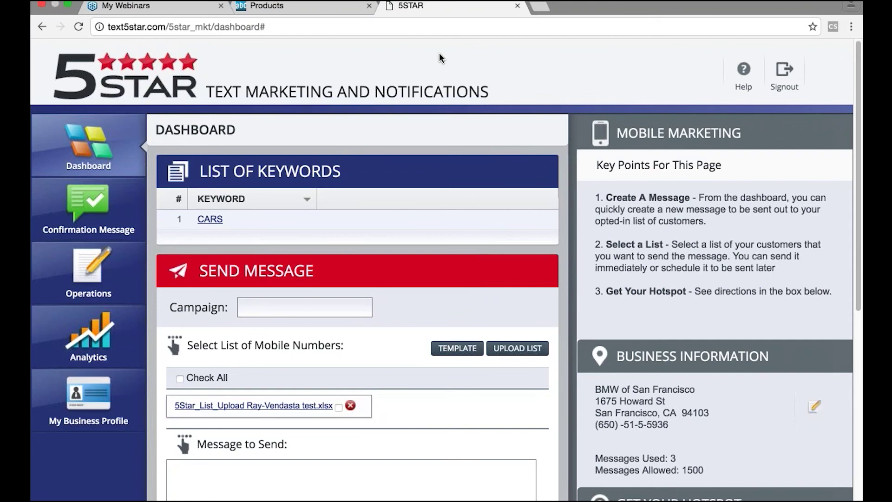
# Read the 5STAR help guide from the cover through the table of contents, features and quick how-to pages.
pyautogui.click(744, 72)
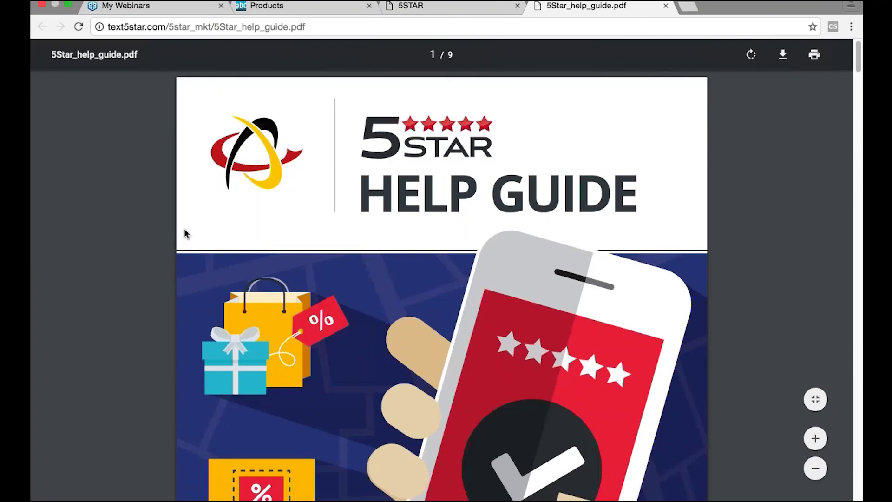
pyautogui.scroll(-3, 259, 239)
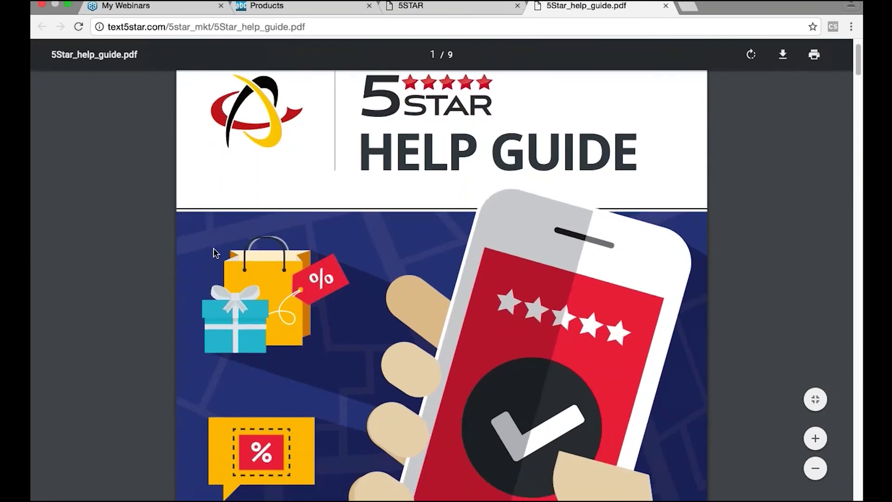
pyautogui.scroll(-5, 179, 256)
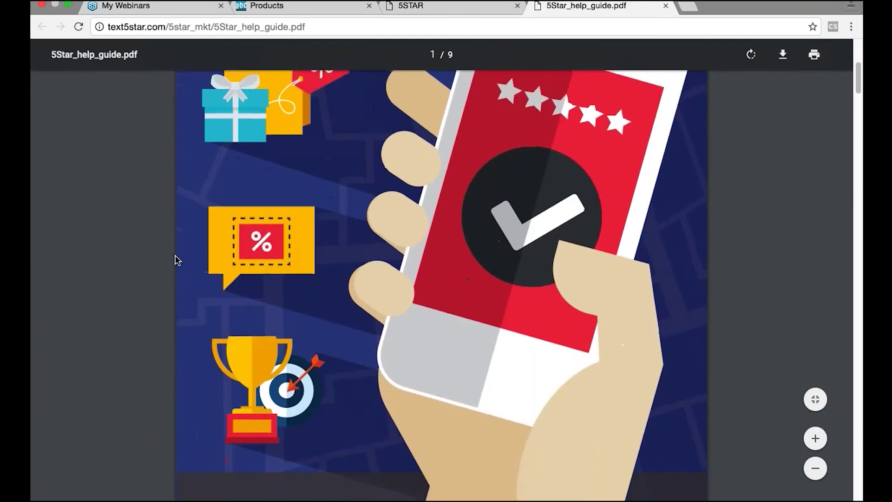
pyautogui.scroll(-2, 178, 260)
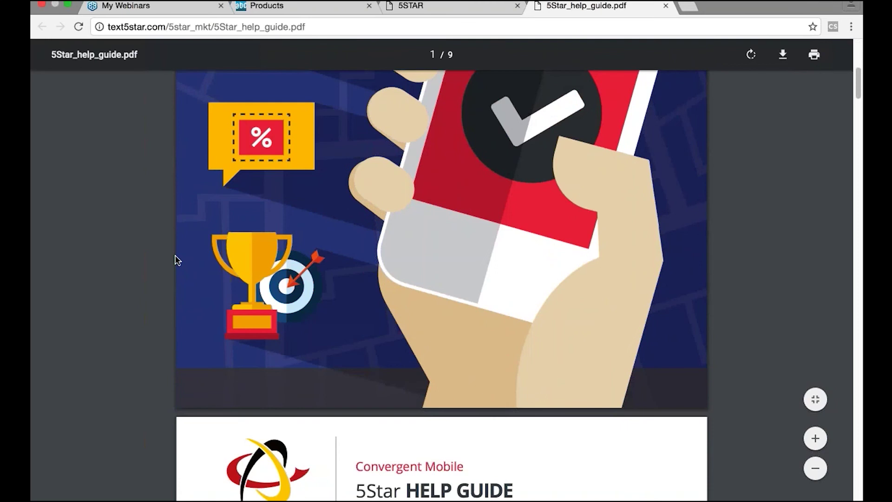
pyautogui.scroll(-8, 176, 259)
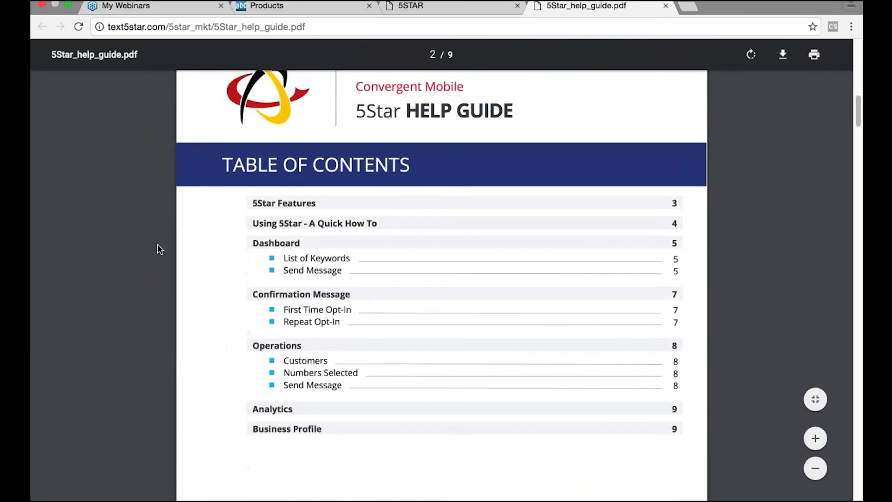
pyautogui.scroll(-8, 160, 250)
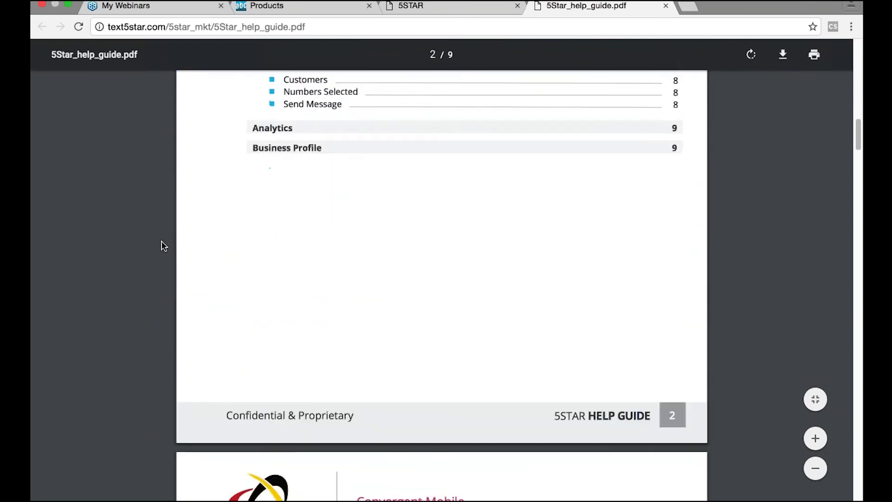
pyautogui.scroll(-7, 162, 241)
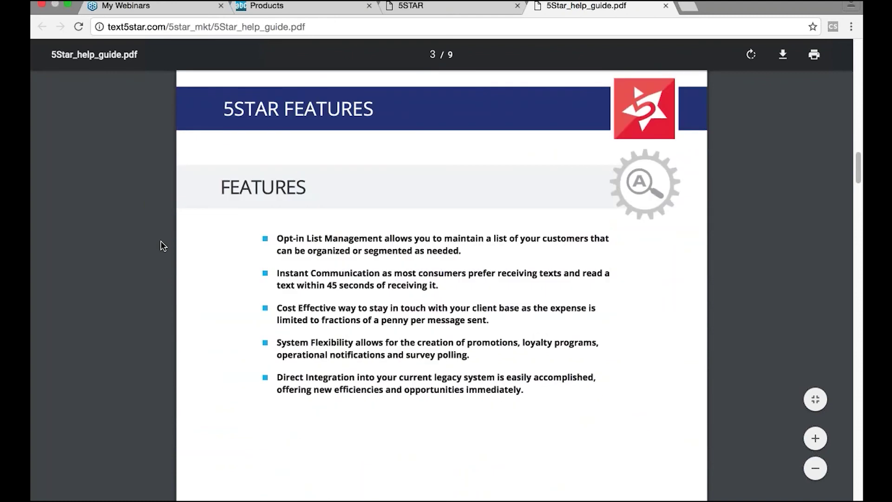
pyautogui.scroll(-10, 163, 246)
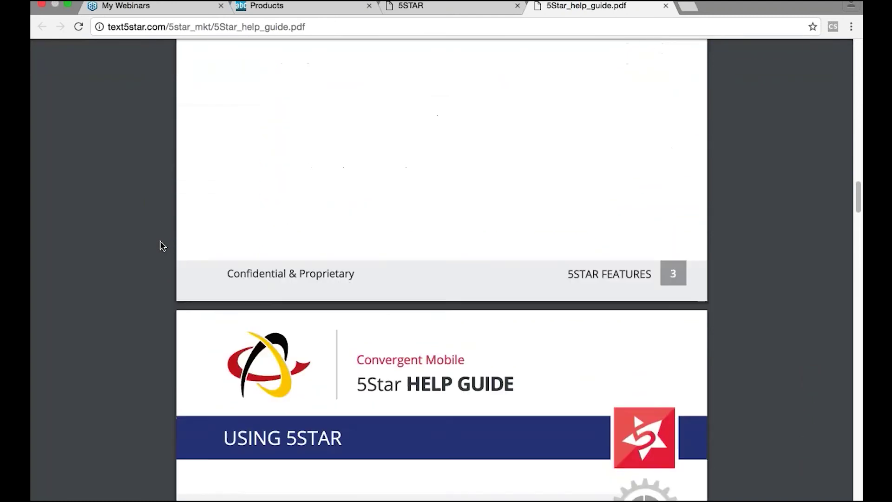
pyautogui.scroll(-7, 163, 245)
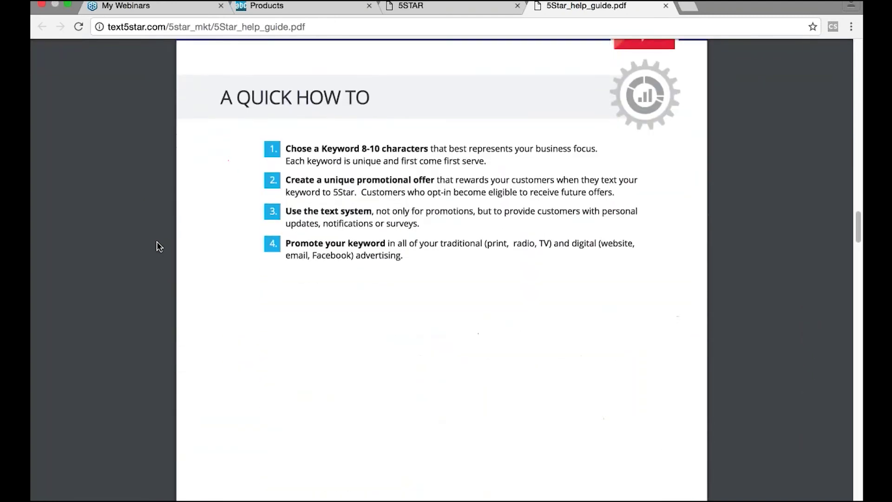
pyautogui.scroll(-3, 156, 246)
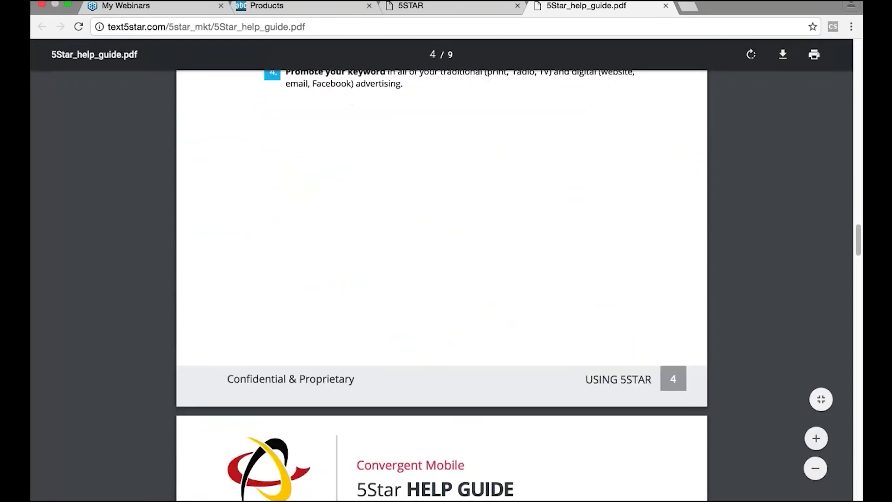
pyautogui.click(667, 6)
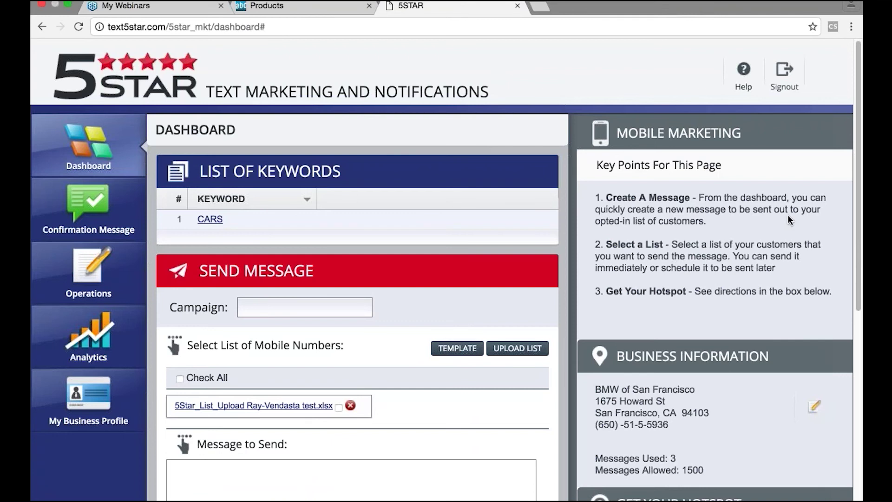
# Review the dashboard's key points, business information and hotspot sections, and preview the hotspot decal for the CARS keyword.
pyautogui.scroll(-1, 725, 215)
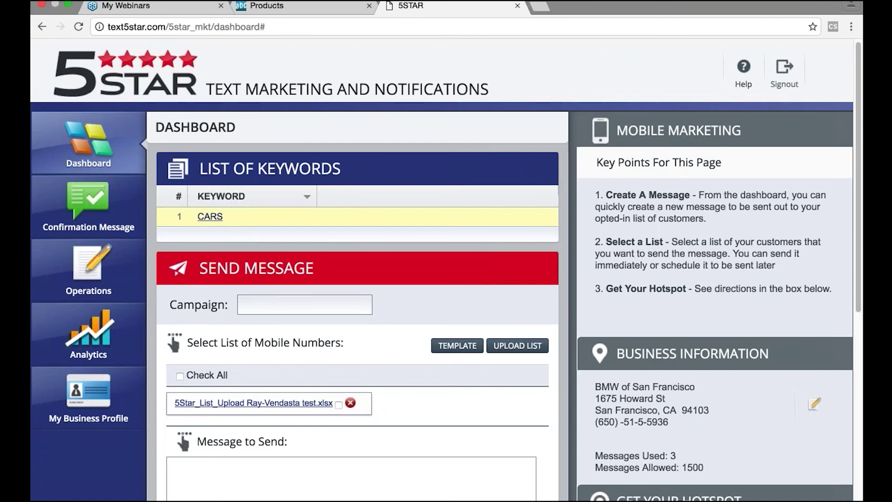
pyautogui.scroll(-2, 680, 249)
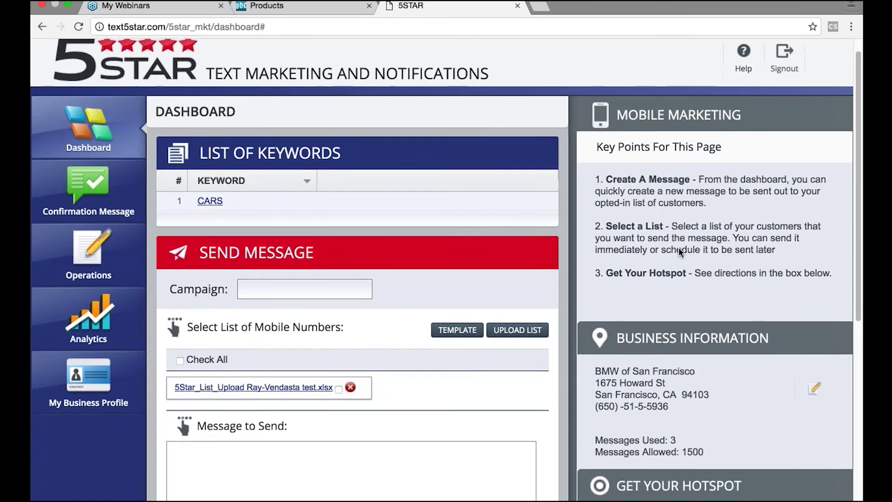
pyautogui.scroll(-1, 715, 273)
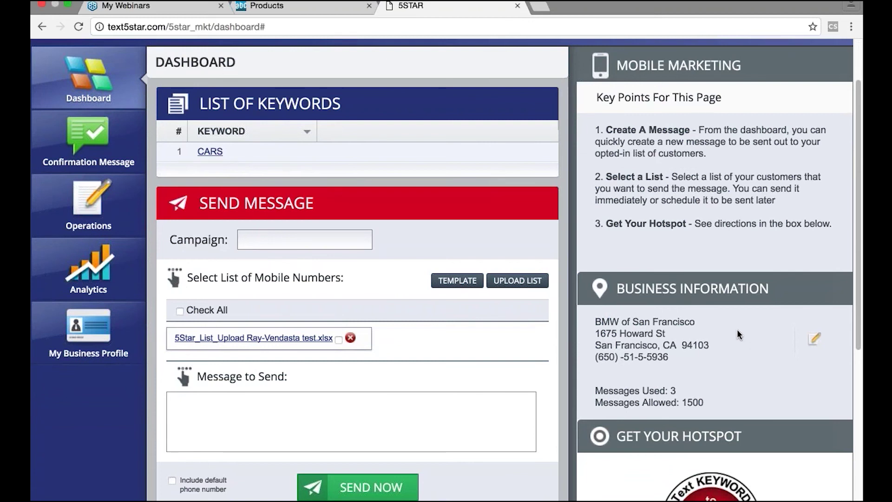
pyautogui.scroll(-2, 739, 335)
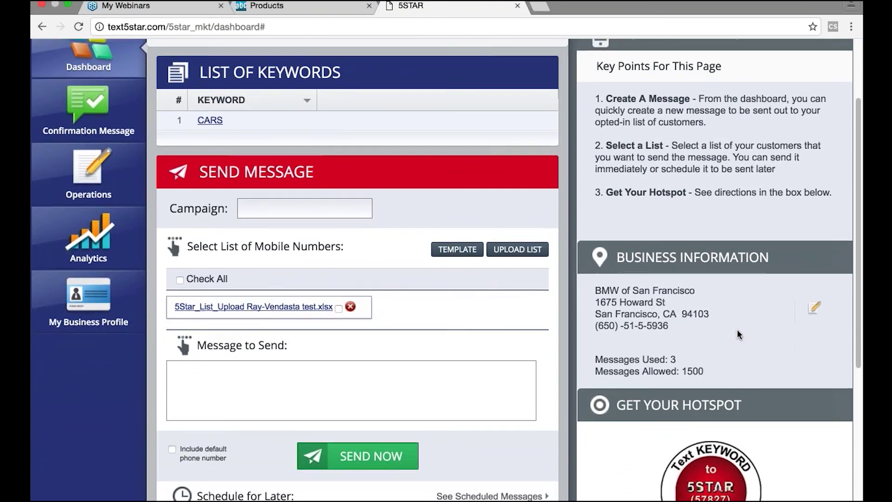
pyautogui.scroll(-3, 739, 335)
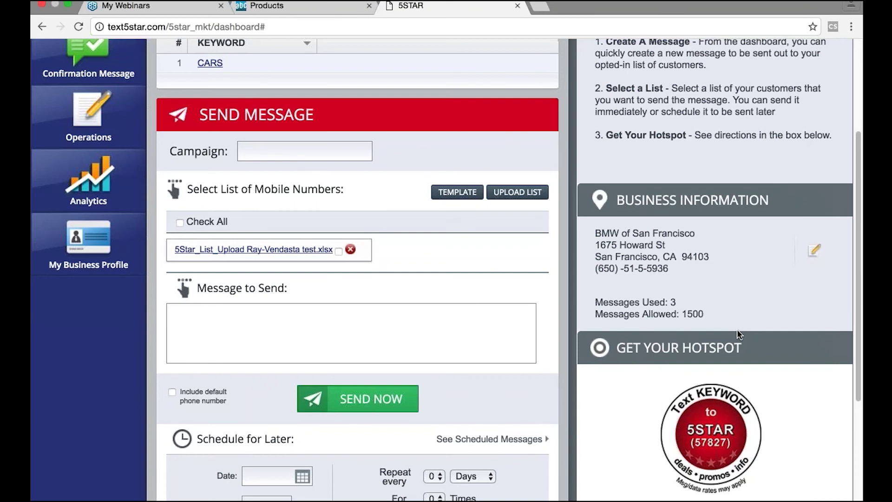
pyautogui.scroll(-3, 737, 334)
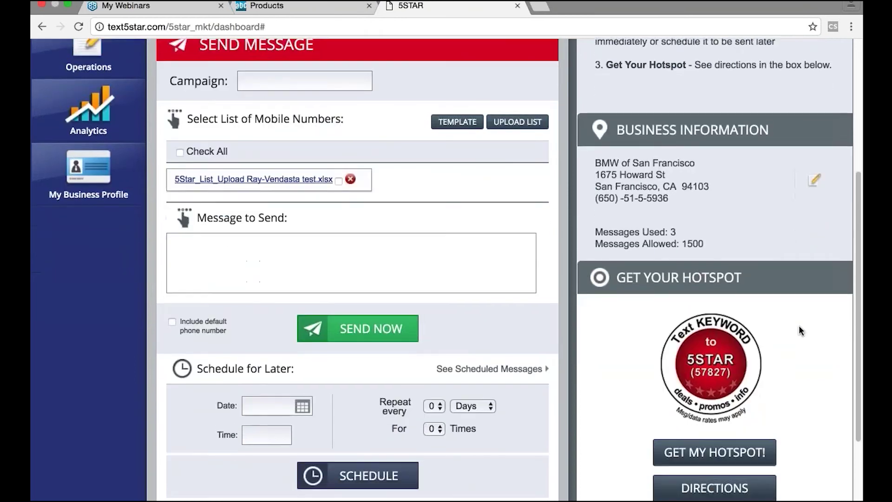
pyautogui.scroll(-1, 800, 326)
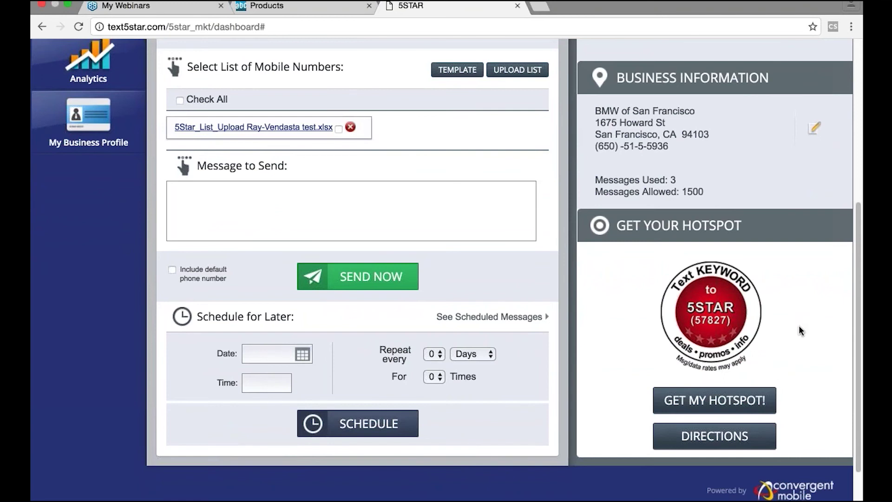
pyautogui.click(756, 409)
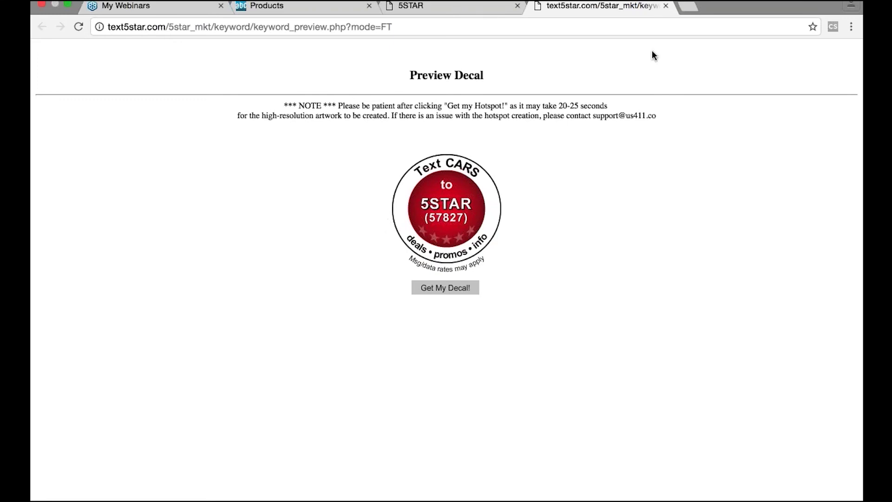
pyautogui.click(669, 6)
# Name the campaign "10% off Oil Change" in the Send Message form.
pyautogui.scroll(-1, 469, 197)
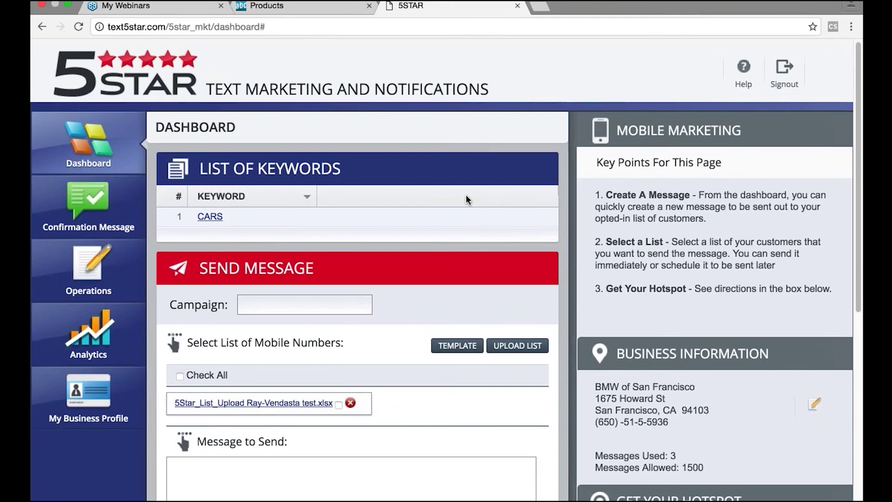
pyautogui.scroll(-4, 465, 196)
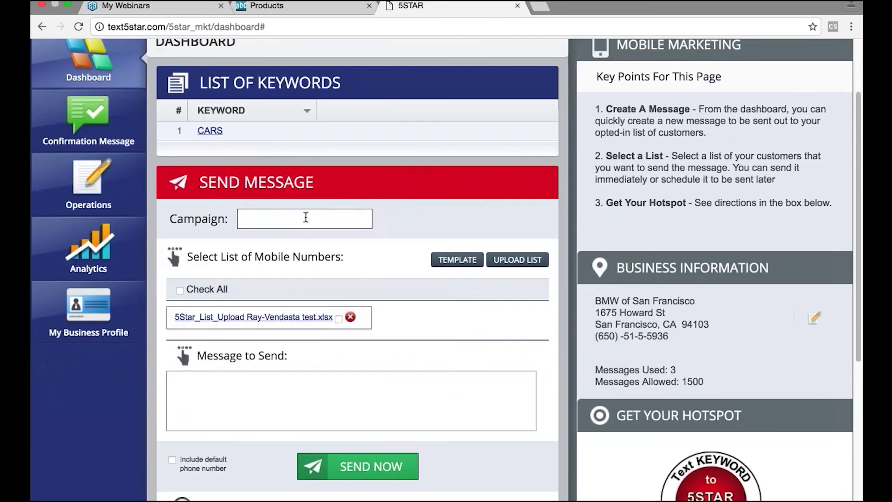
pyautogui.click(305, 217)
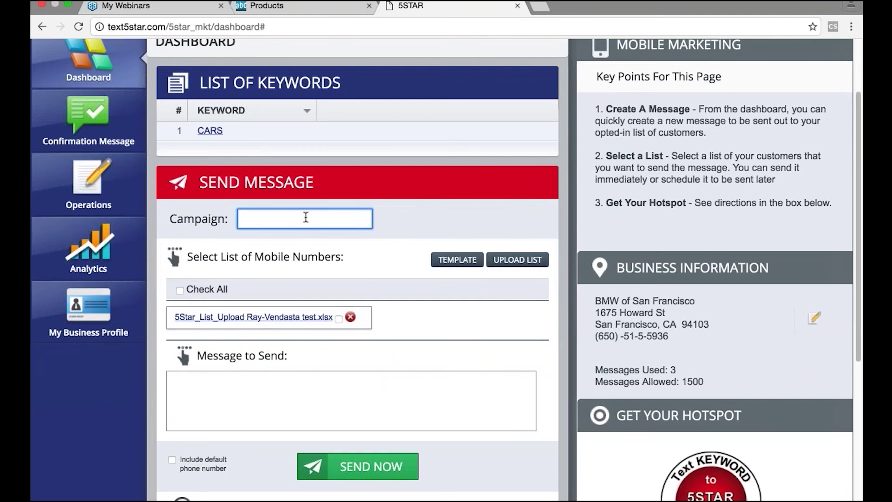
pyautogui.write('10')
pyautogui.write('% off Oil Change')
# Download the mobile number list template and inspect its instructions and columns in Excel.
pyautogui.scroll(-1, 361, 245)
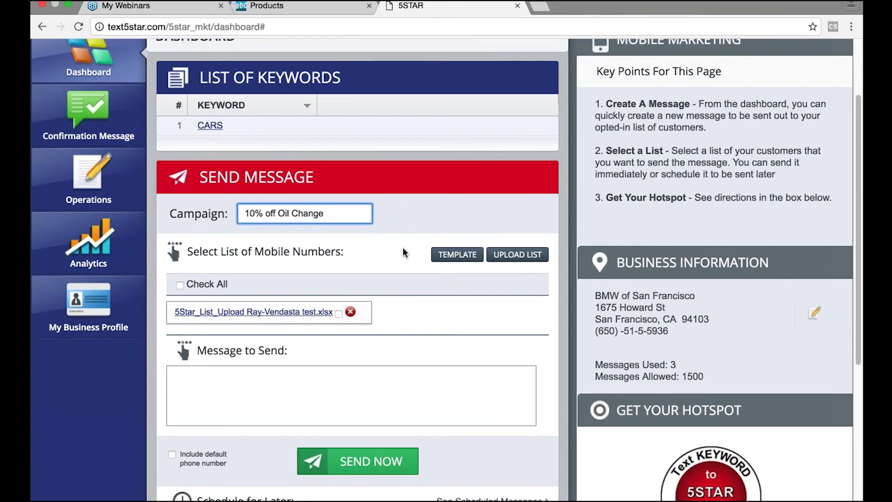
pyautogui.scroll(-1, 404, 252)
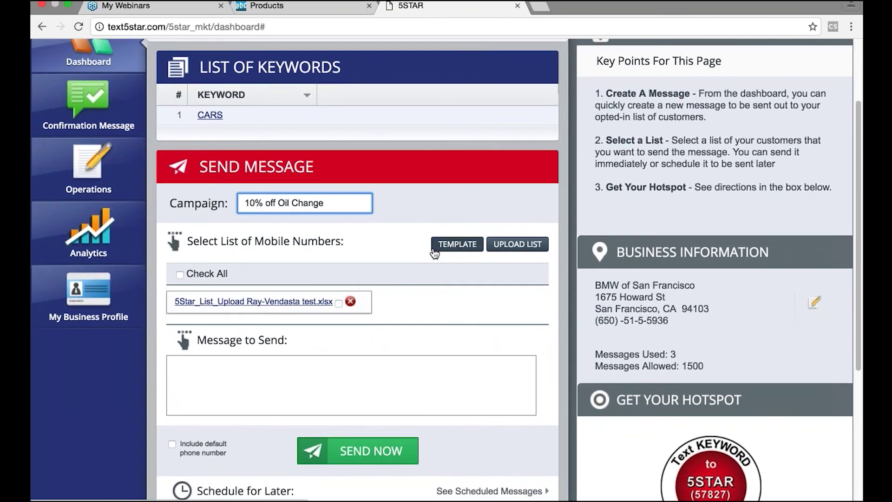
pyautogui.click(436, 249)
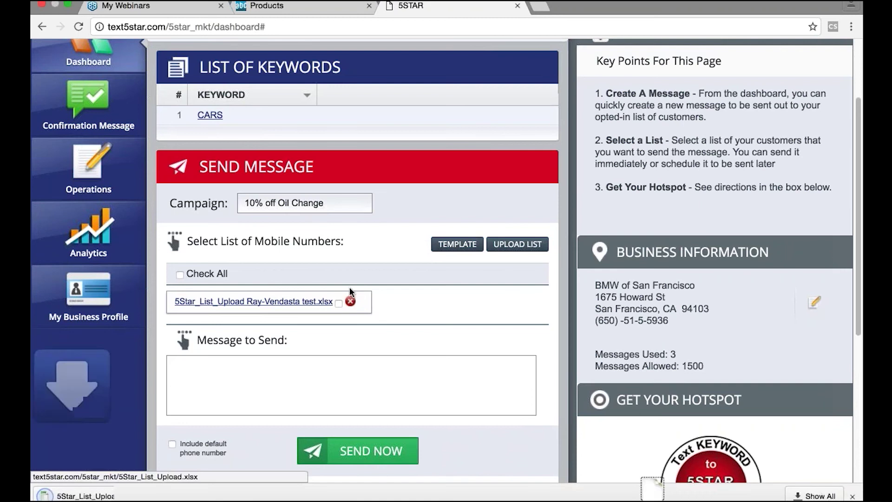
pyautogui.click(117, 495)
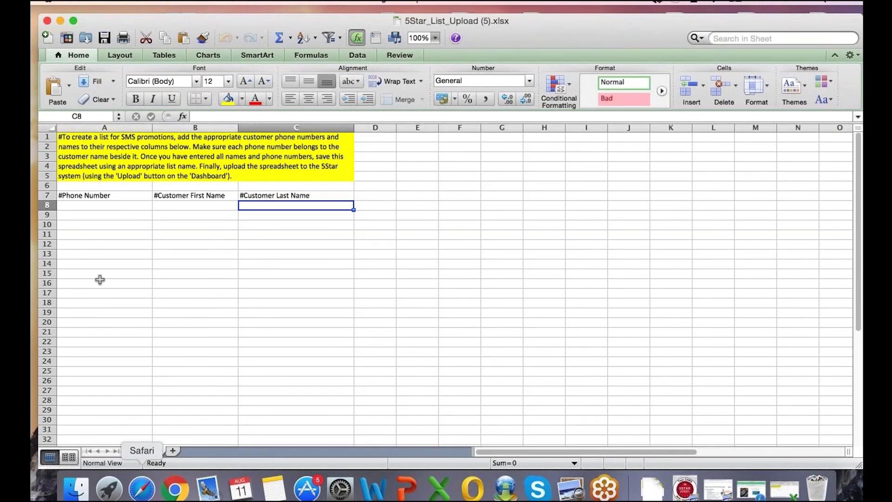
pyautogui.click(61, 21)
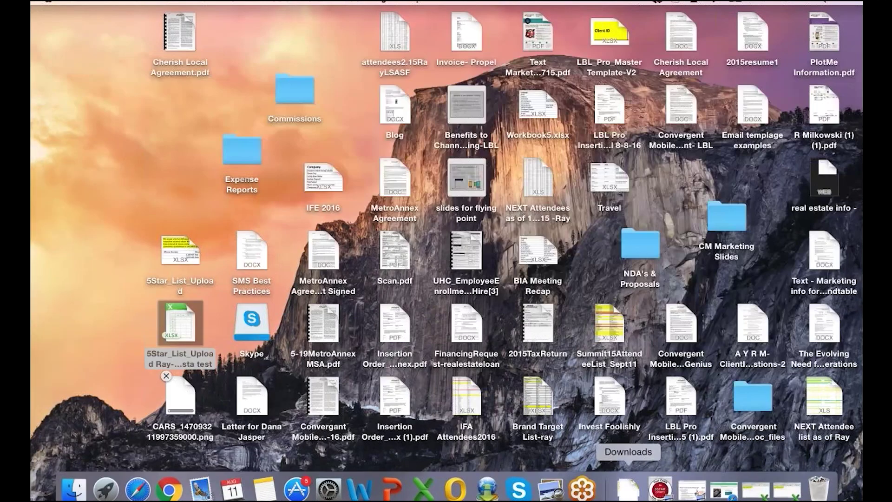
# Switch back to the 5STAR dashboard in Chrome and select the uploaded Vendasta test list as the campaign's mobile numbers.
pyautogui.click(690, 495)
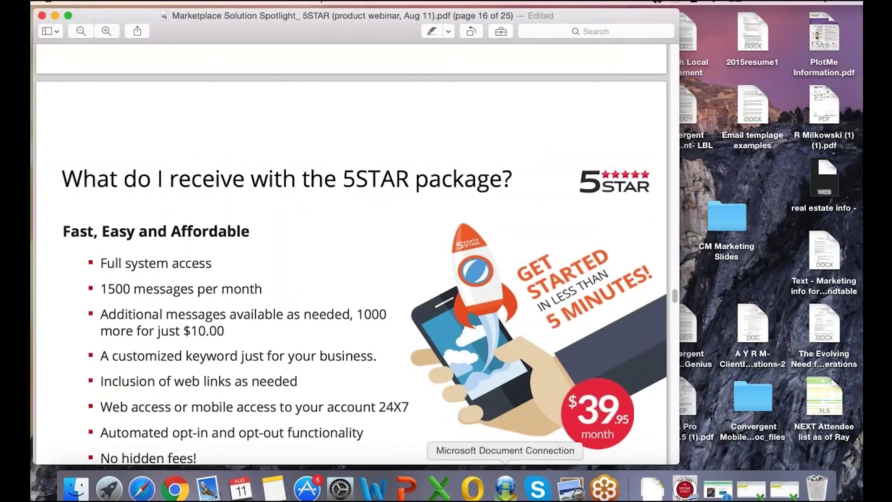
pyautogui.click(175, 481)
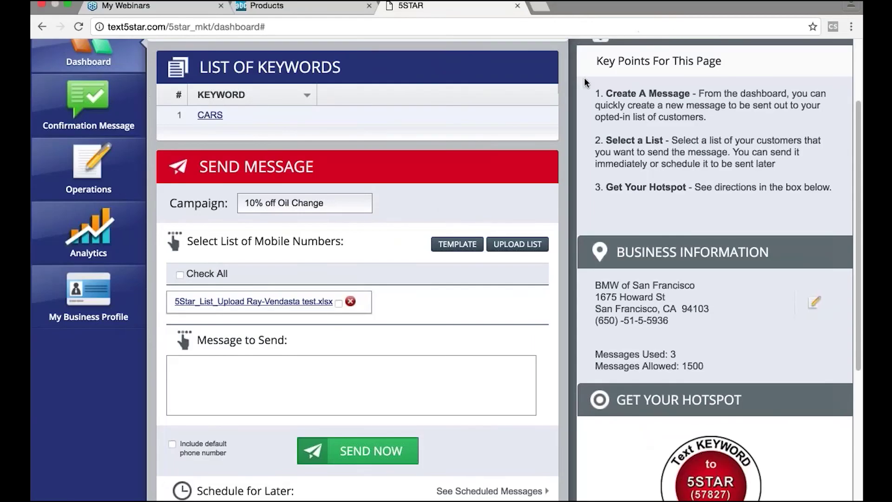
pyautogui.scroll(-1, 372, 251)
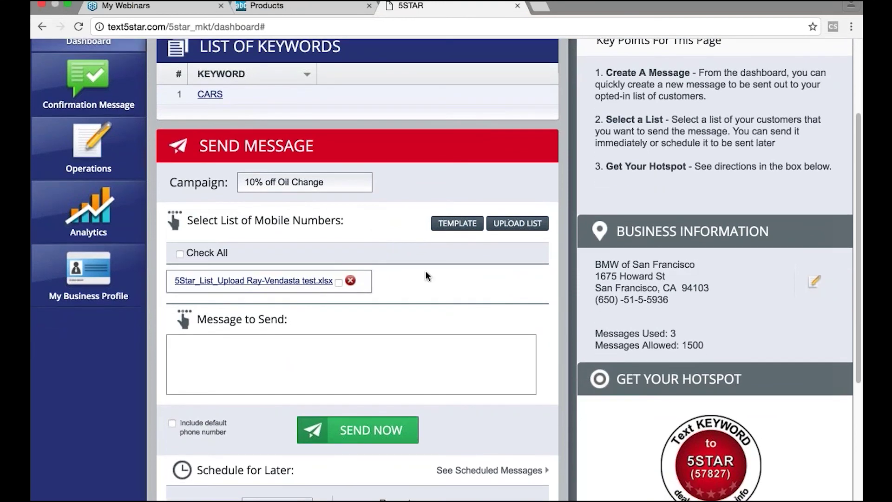
pyautogui.scroll(-1, 426, 270)
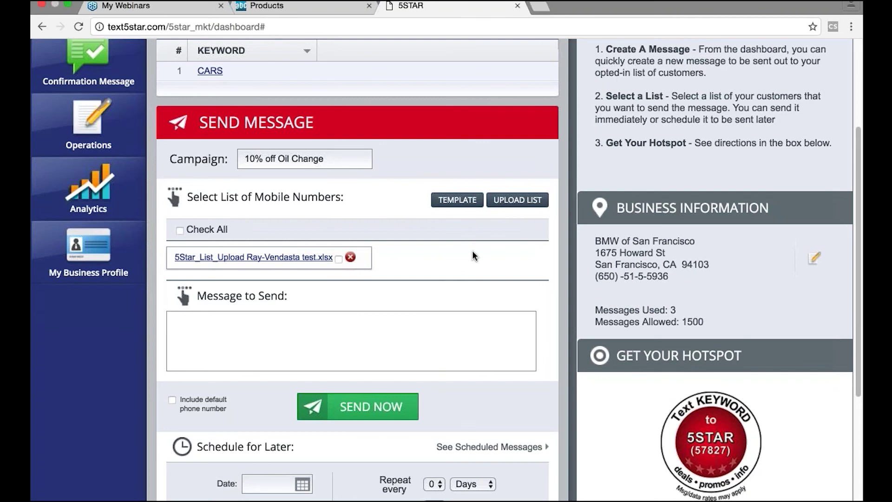
pyautogui.scroll(-1, 473, 254)
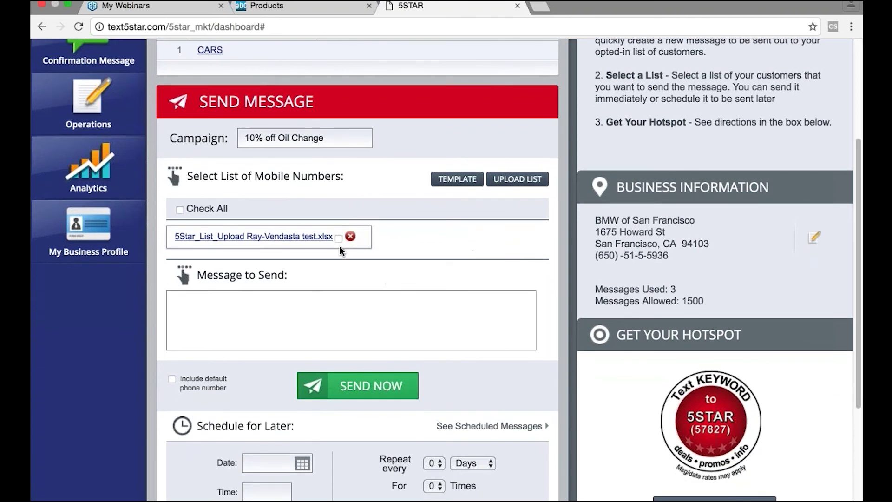
pyautogui.click(339, 238)
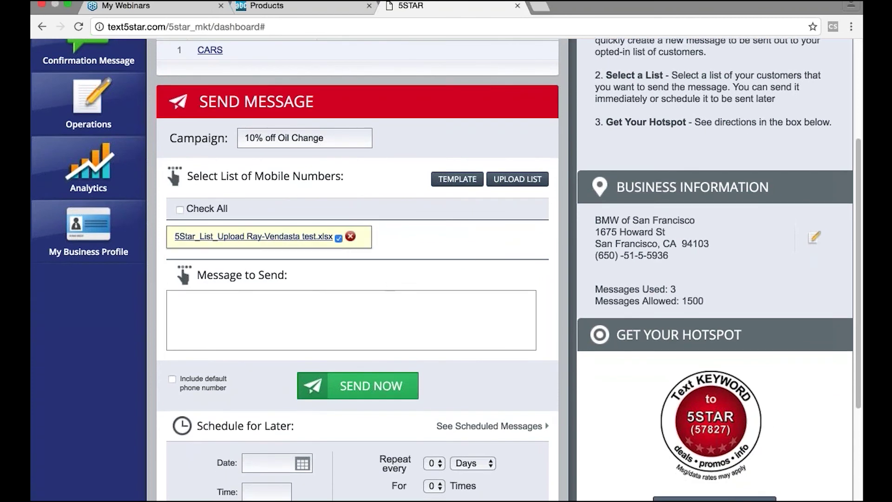
# Write the campaign message "Show this msg and receive 10% your next Oil Change!".
pyautogui.click(323, 305)
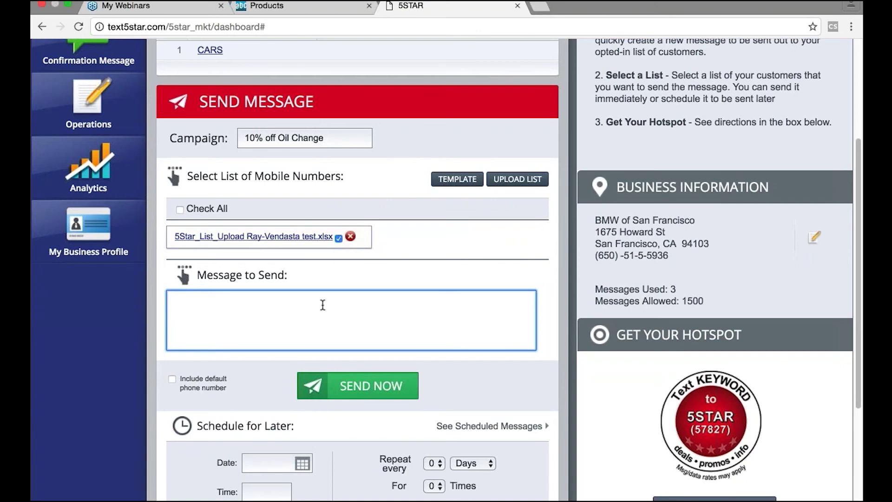
pyautogui.write('Show this msg an')
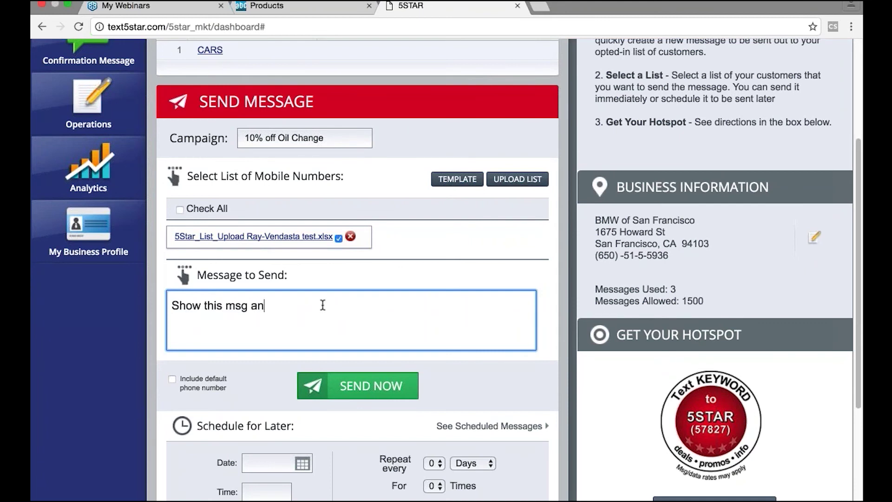
pyautogui.write('d receive ')
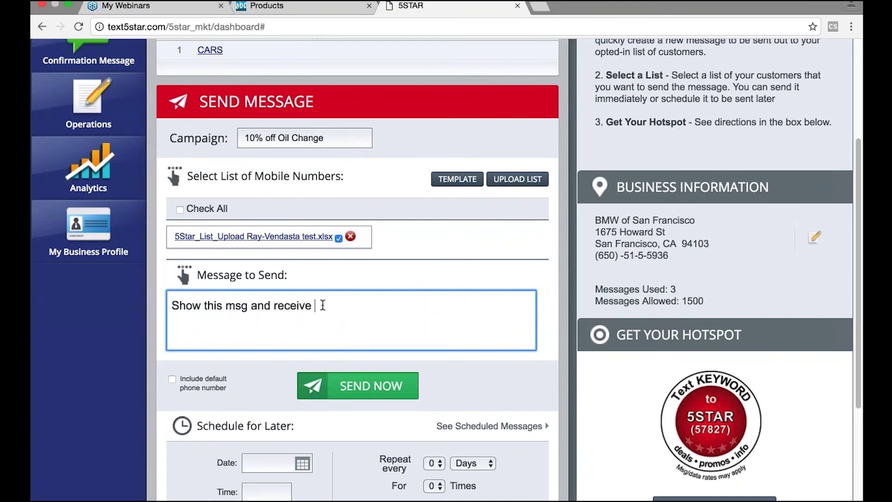
pyautogui.write('10% your next')
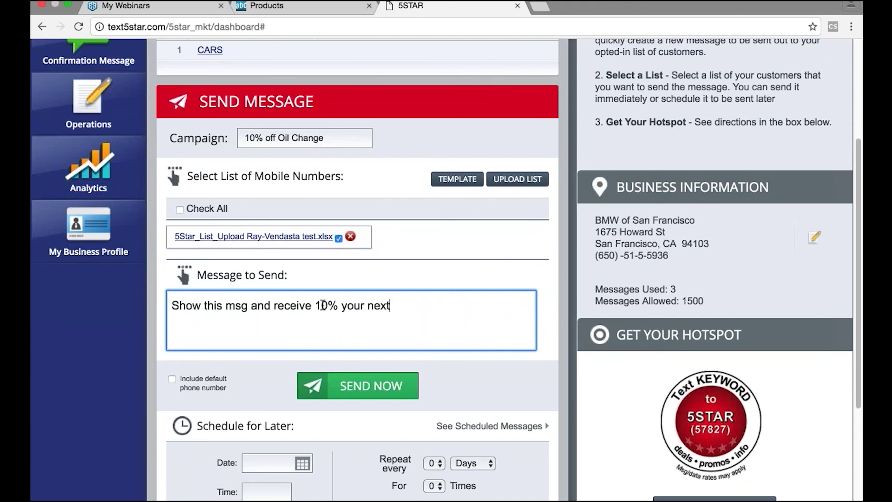
pyautogui.write(' Oil Change!')
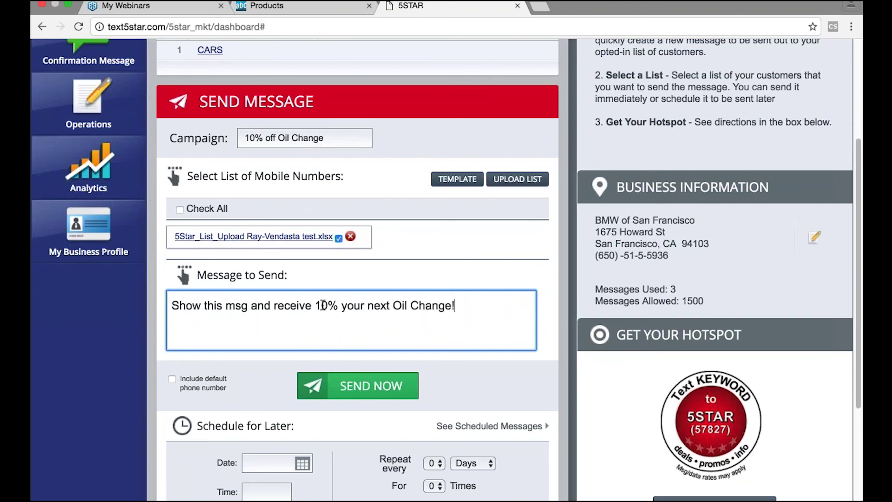
# Set the campaign's scheduled send date to 08/12/2016 and look through the available send times.
pyautogui.scroll(-1, 292, 343)
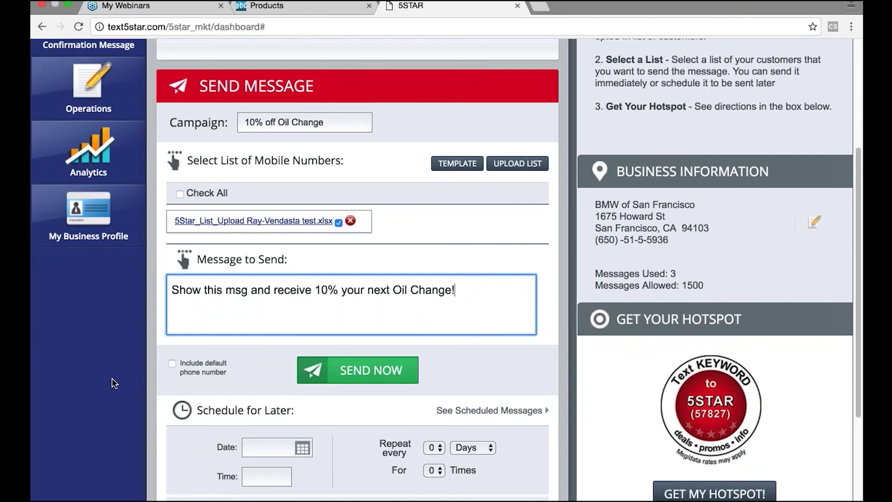
pyautogui.scroll(-2, 114, 383)
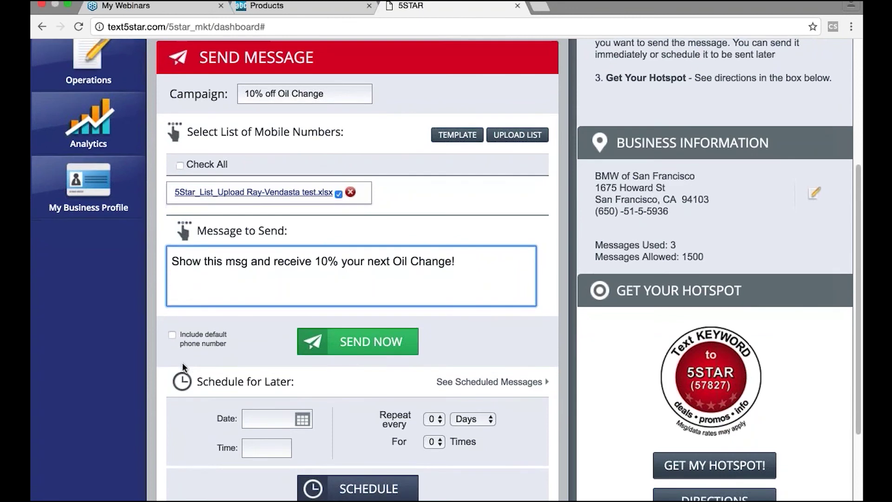
pyautogui.scroll(-3, 142, 371)
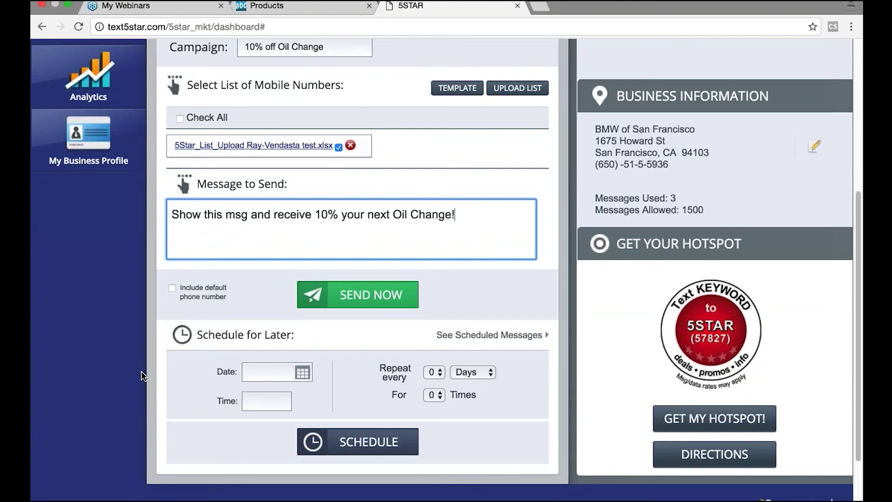
pyautogui.click(306, 373)
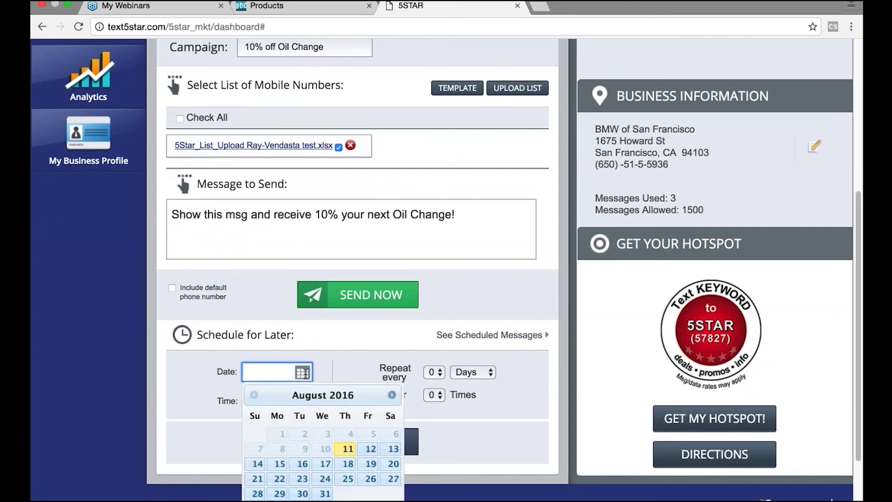
pyautogui.click(368, 449)
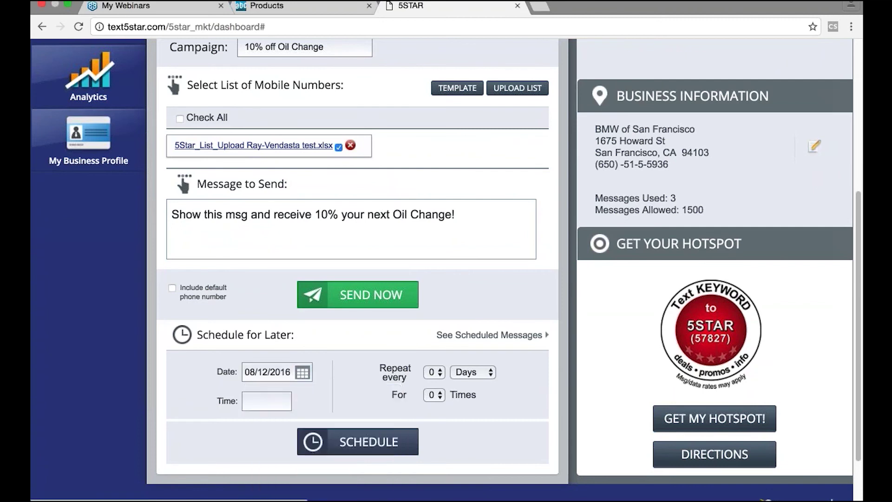
pyautogui.scroll(-1, 211, 392)
pyautogui.click(267, 380)
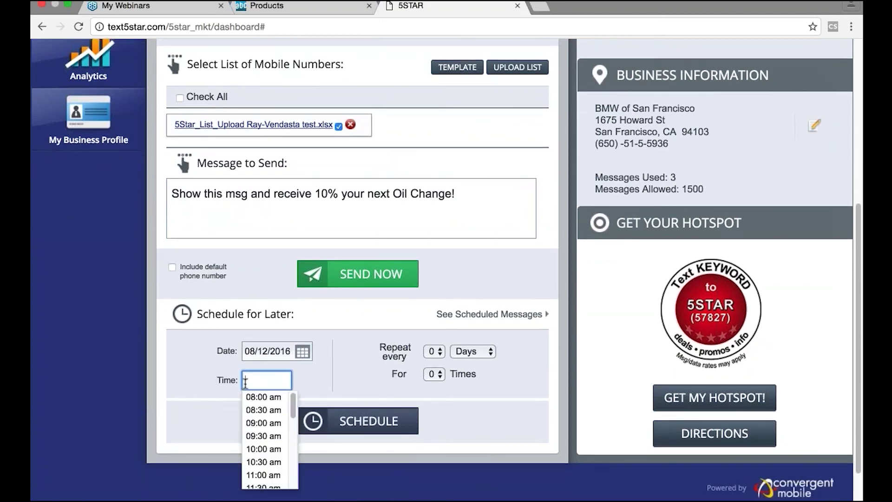
pyautogui.click(202, 398)
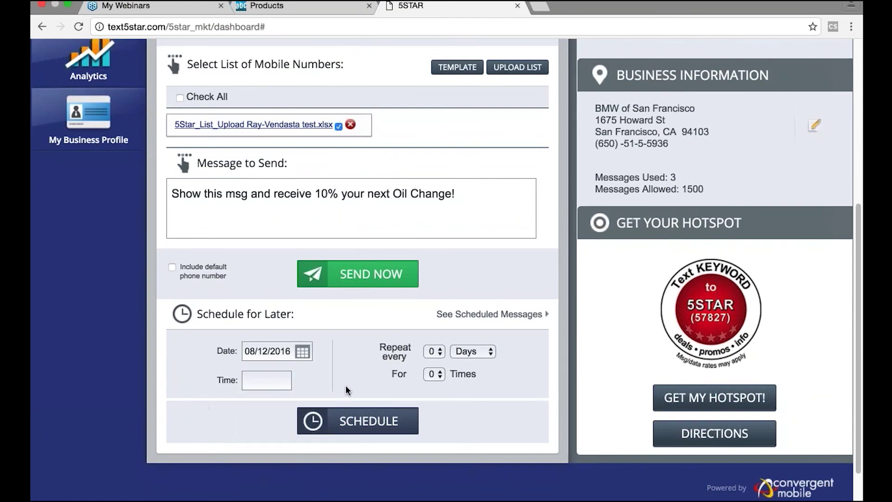
# Examine the repeat interval, unit and count options for scheduling, and review the list of scheduled messages.
pyautogui.click(428, 353)
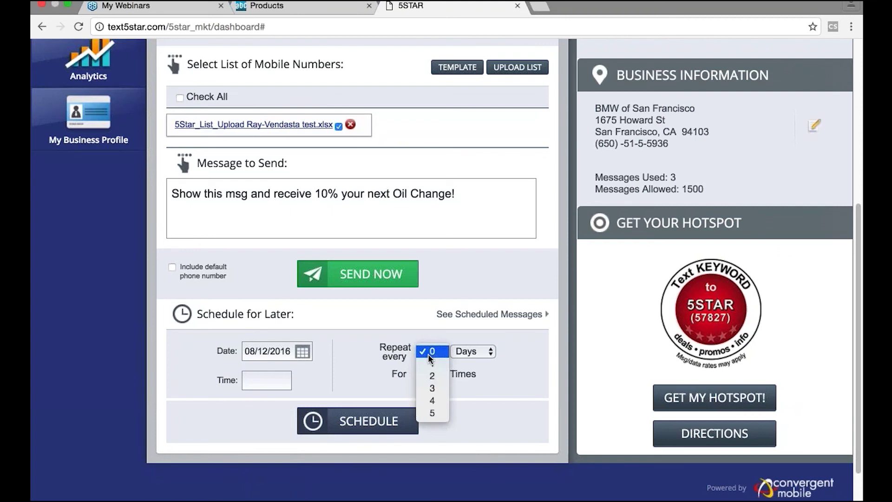
pyautogui.click(475, 351)
pyautogui.click(476, 350)
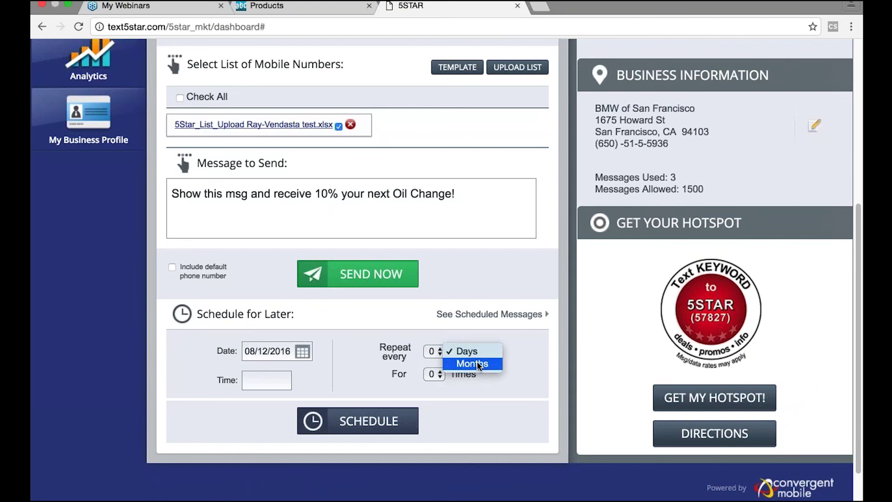
pyautogui.click(381, 362)
pyautogui.click(427, 376)
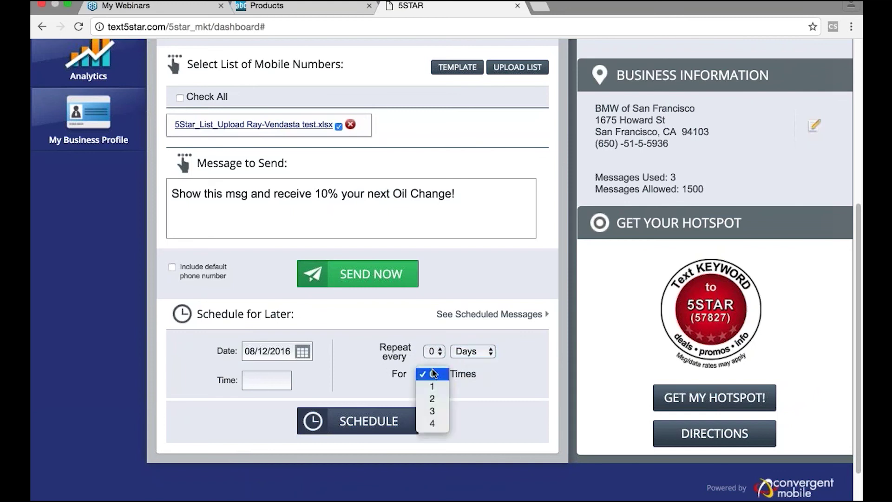
pyautogui.click(381, 358)
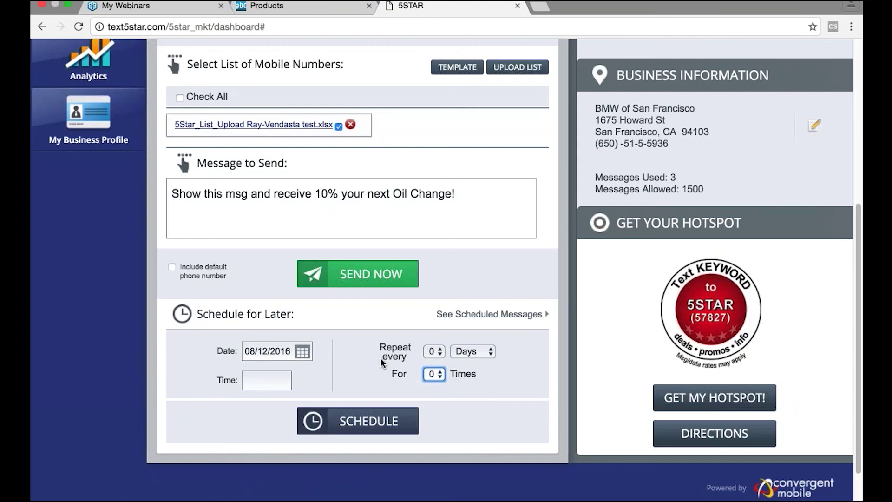
pyautogui.click(477, 315)
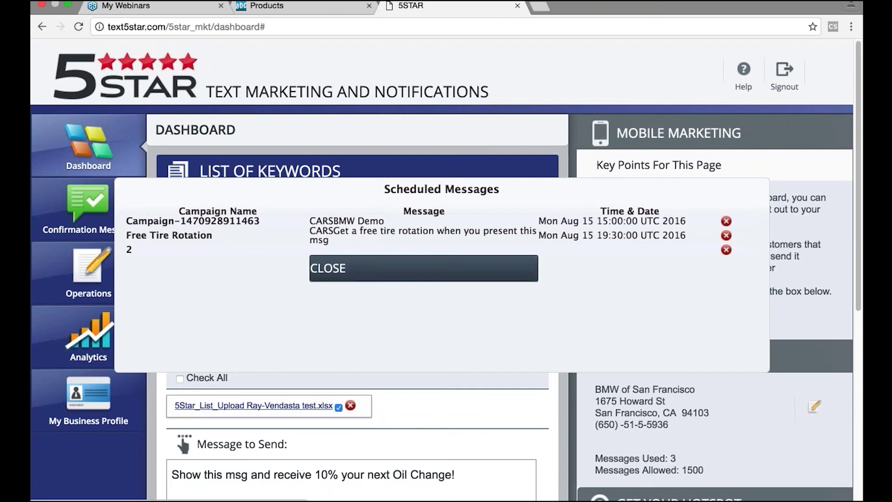
pyautogui.click(418, 268)
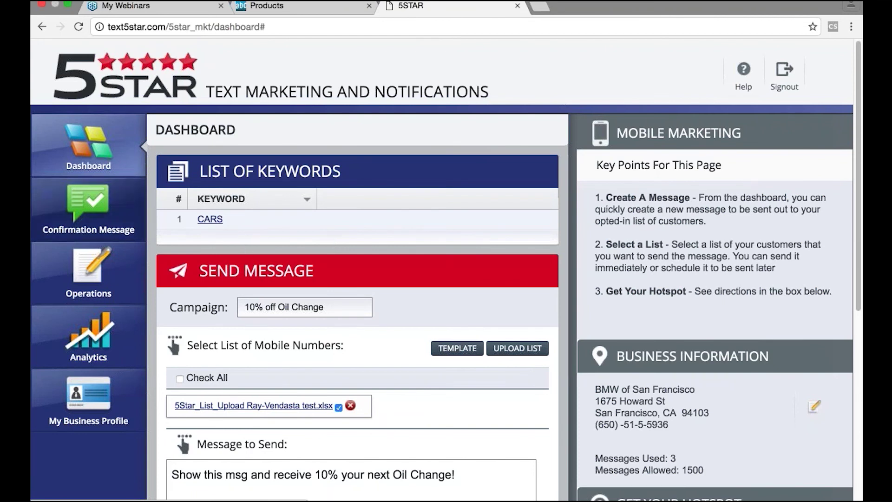
# Review the first-time and repeat opt-in confirmation messages for the CARS keyword.
pyautogui.click(125, 228)
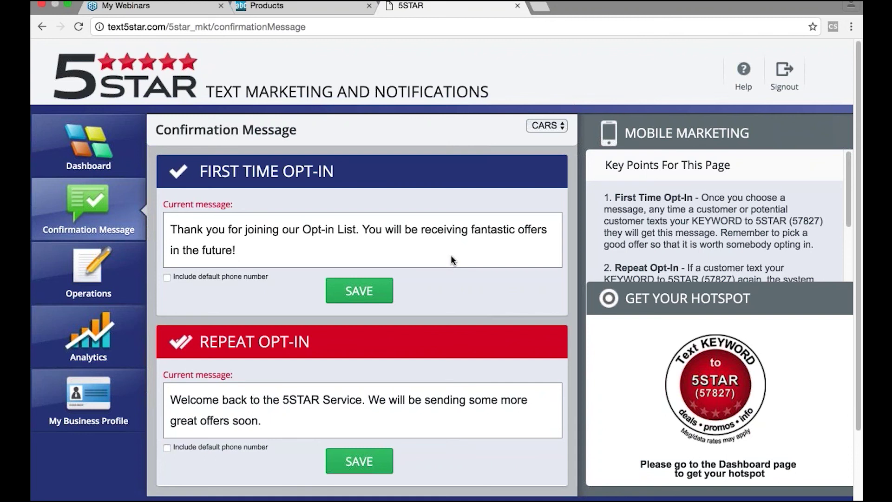
pyautogui.scroll(-1, 453, 247)
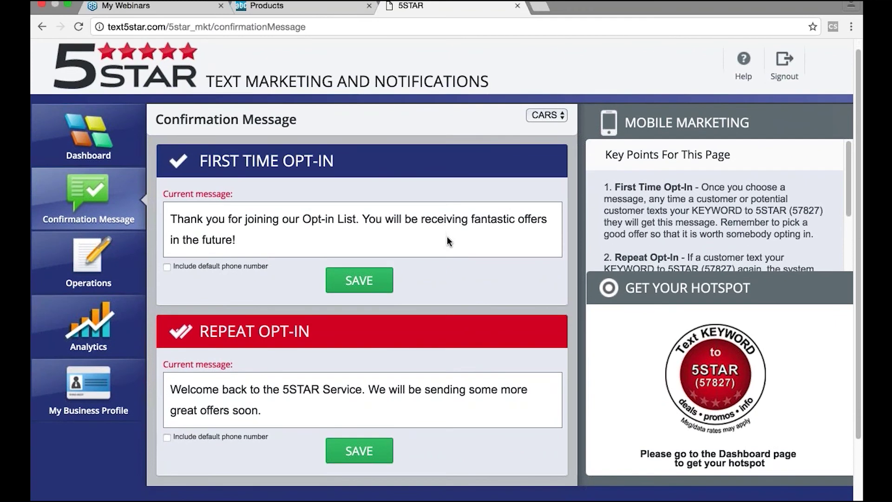
pyautogui.scroll(-1, 447, 237)
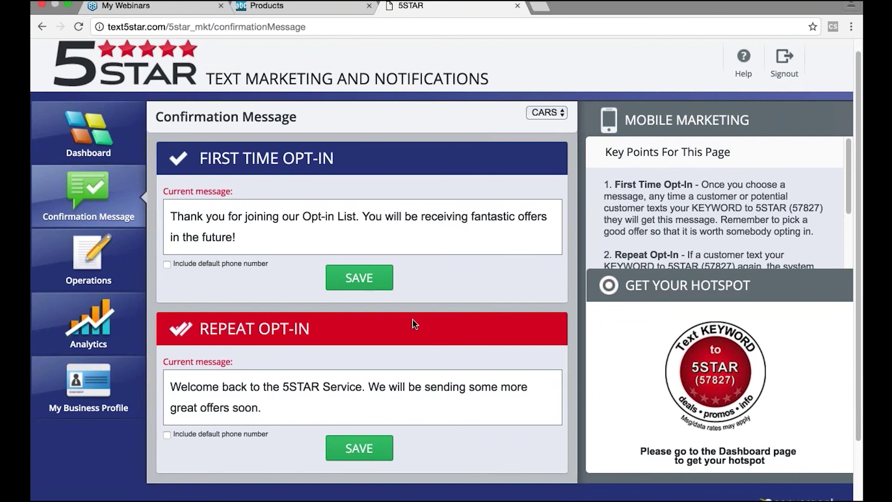
# Try out addressing an individual message to the listed customer on the Operations page, and clear the recipient selection.
pyautogui.click(105, 265)
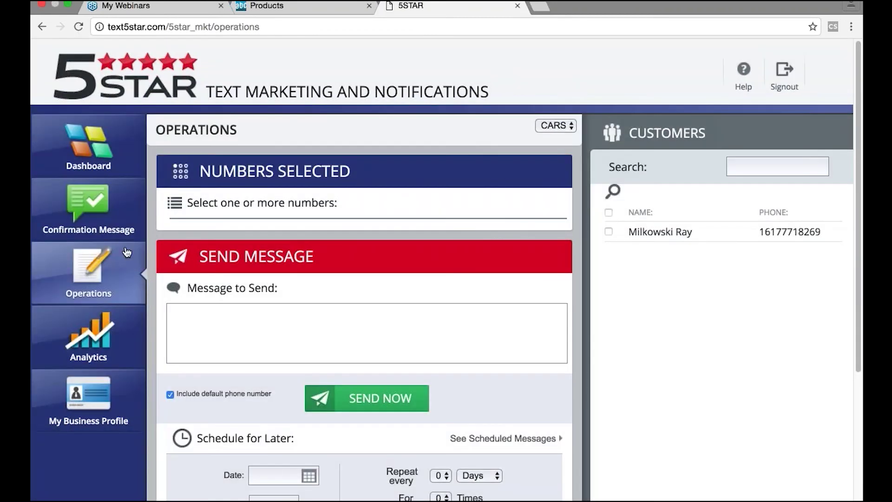
pyautogui.scroll(-2, 127, 252)
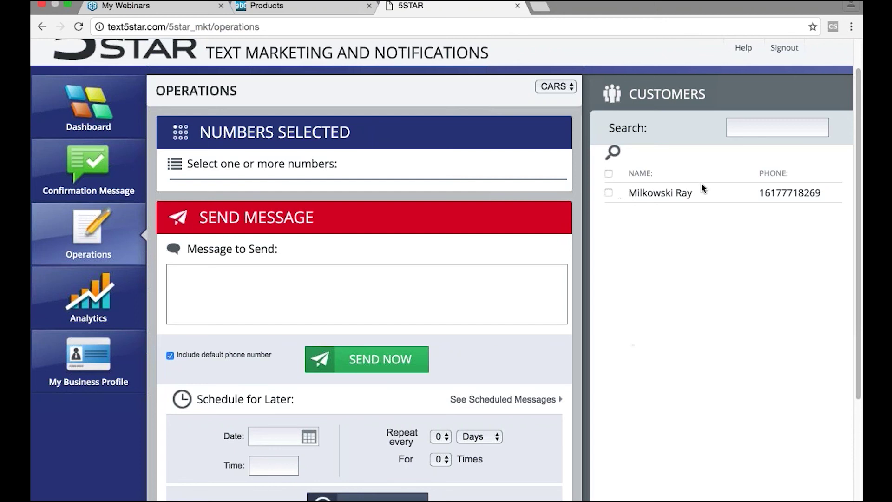
pyautogui.click(754, 124)
pyautogui.click(609, 192)
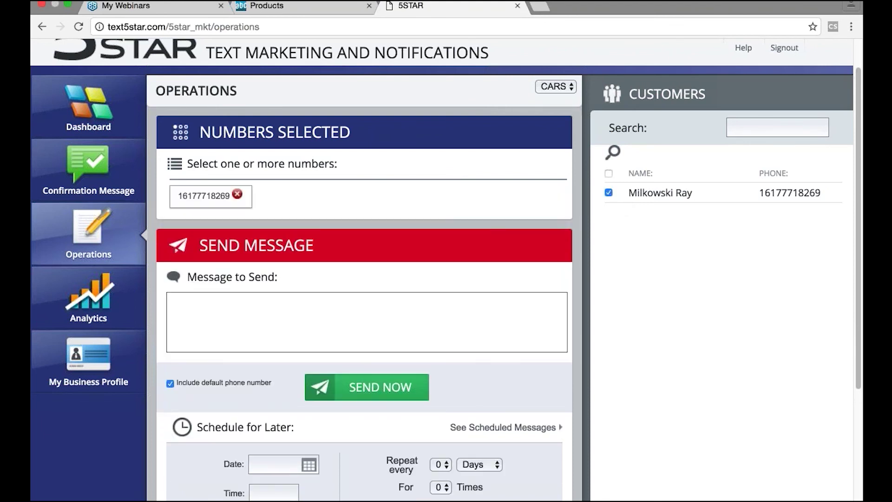
pyautogui.click(369, 317)
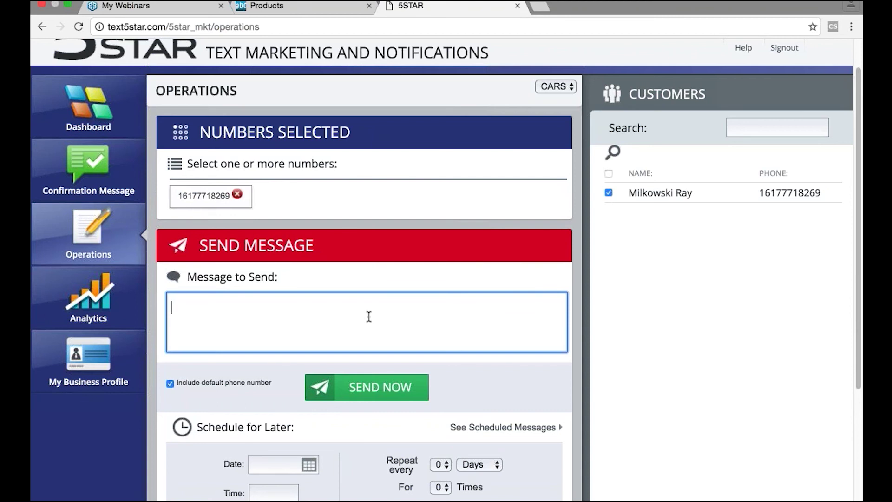
pyautogui.scroll(-1, 227, 401)
pyautogui.scroll(-1, 185, 400)
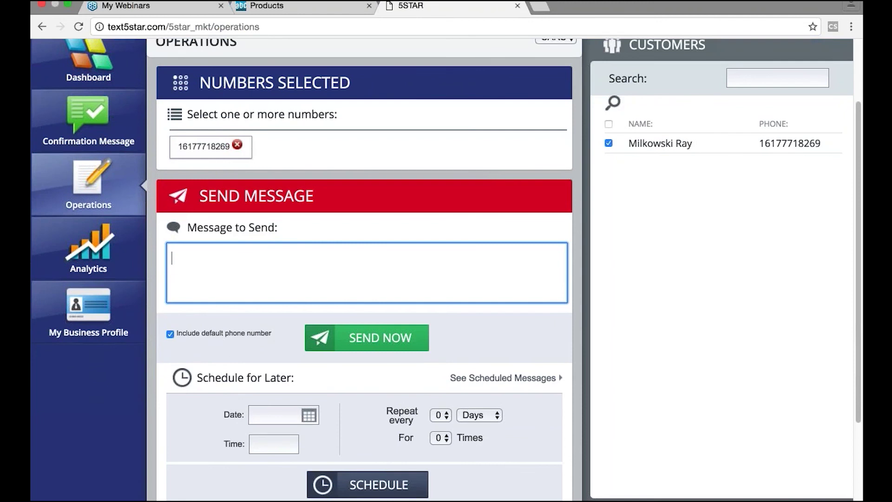
pyautogui.click(609, 143)
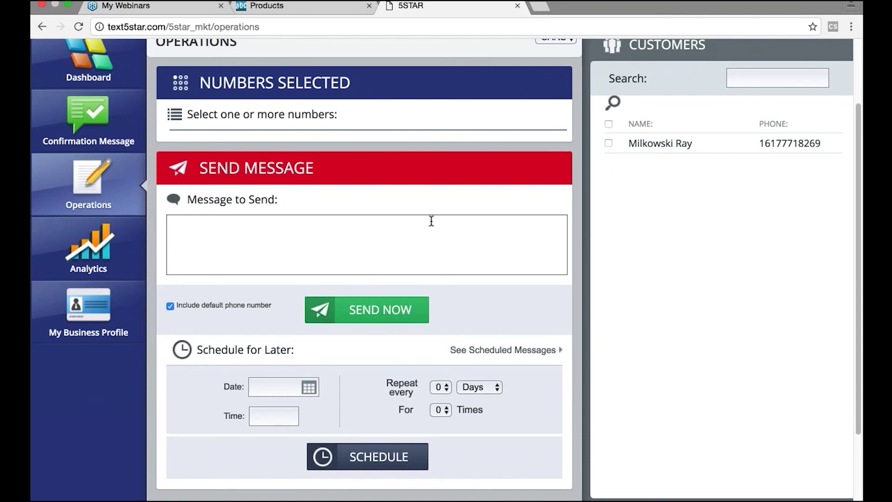
pyautogui.scroll(-1, 430, 221)
# Run the Message Quota report for the CARS keyword from 08/01/2016 to 08/31/2016.
pyautogui.click(129, 225)
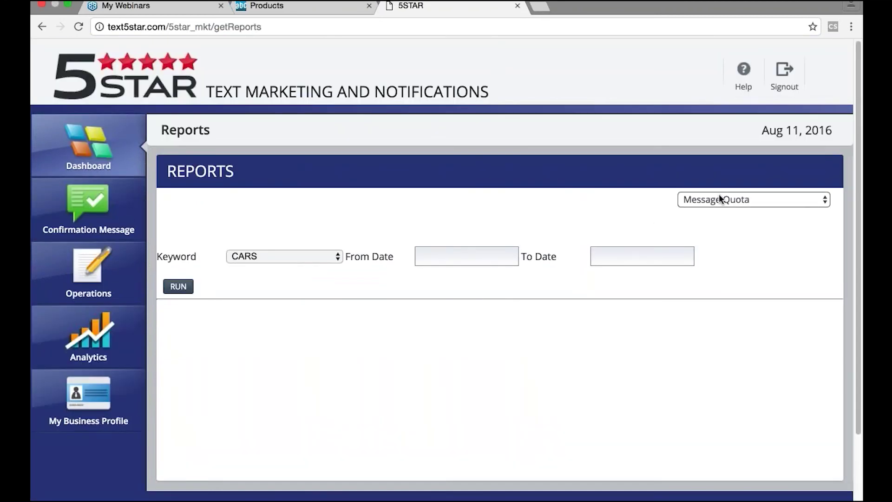
pyautogui.click(765, 202)
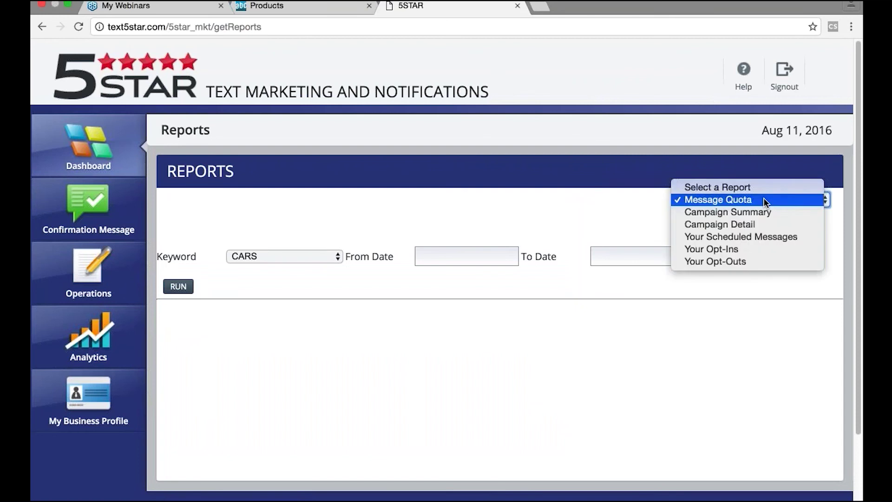
pyautogui.click(475, 259)
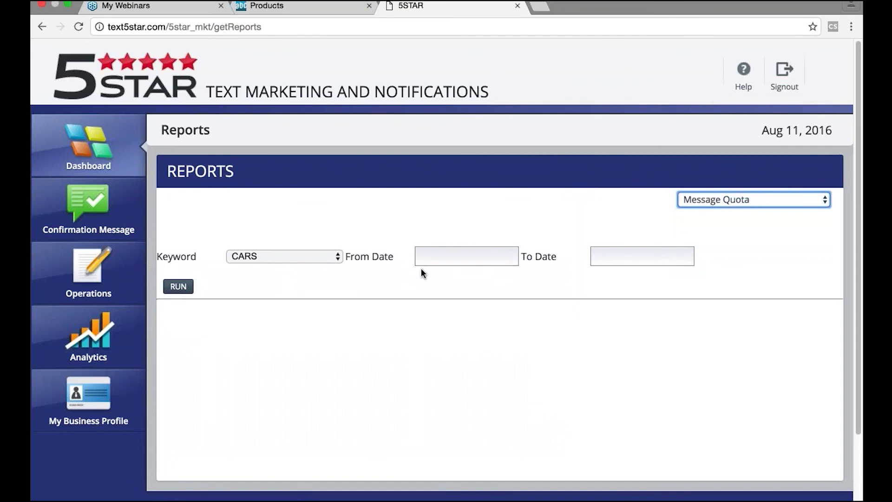
pyautogui.click(436, 255)
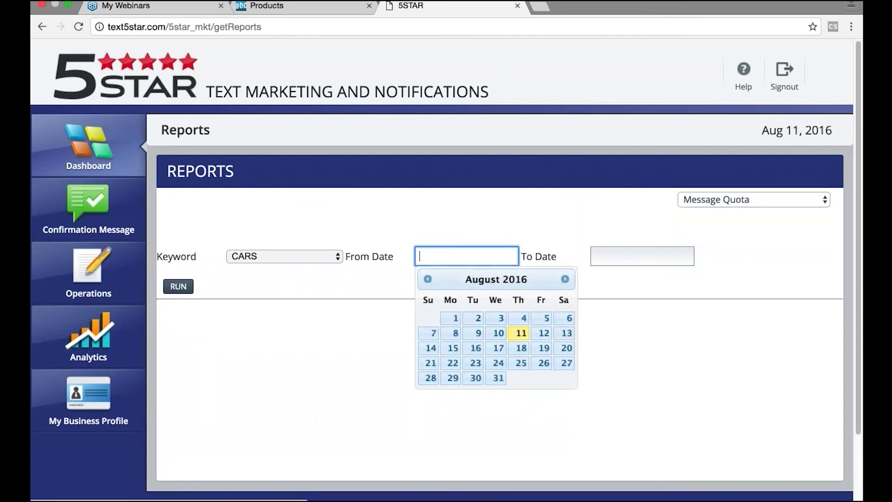
pyautogui.click(455, 318)
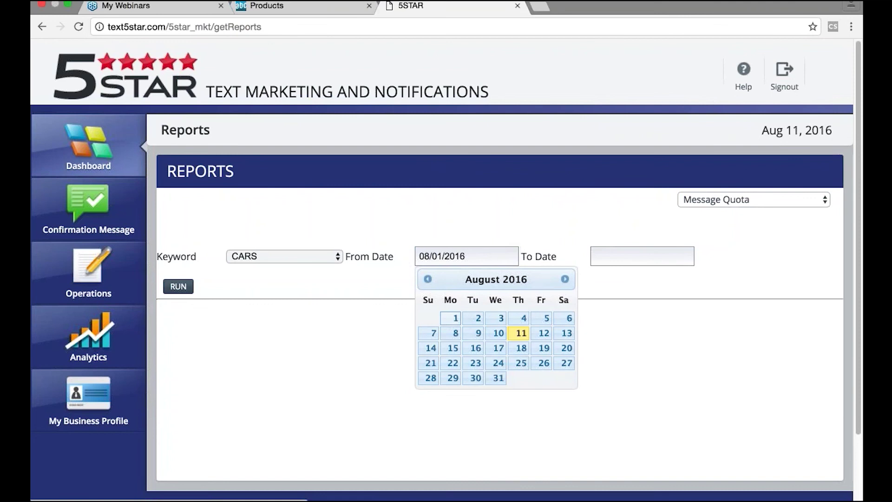
pyautogui.click(612, 253)
pyautogui.click(673, 379)
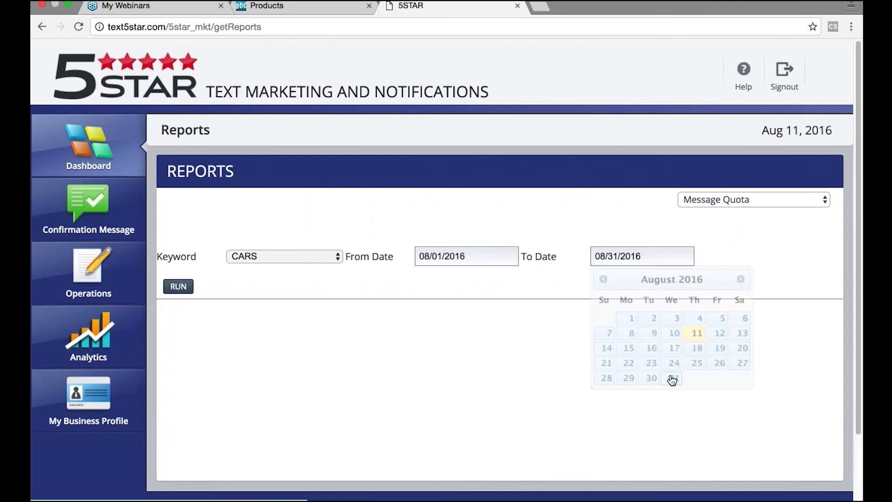
pyautogui.click(184, 288)
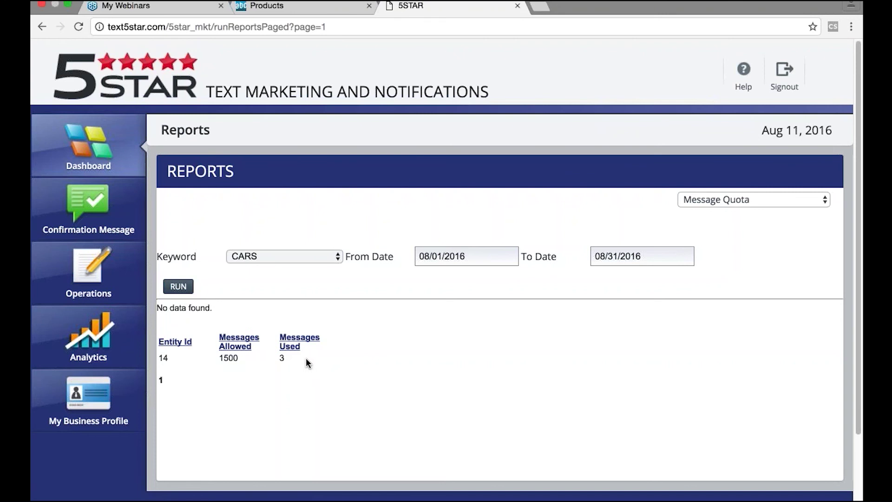
# Run the Campaign Summary report for the CARS keyword over the same dates and review the listed campaigns.
pyautogui.click(765, 201)
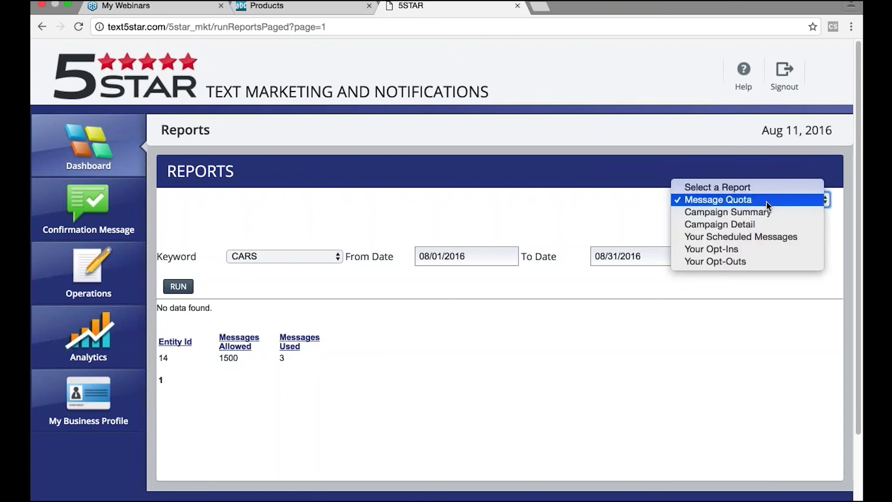
pyautogui.click(767, 212)
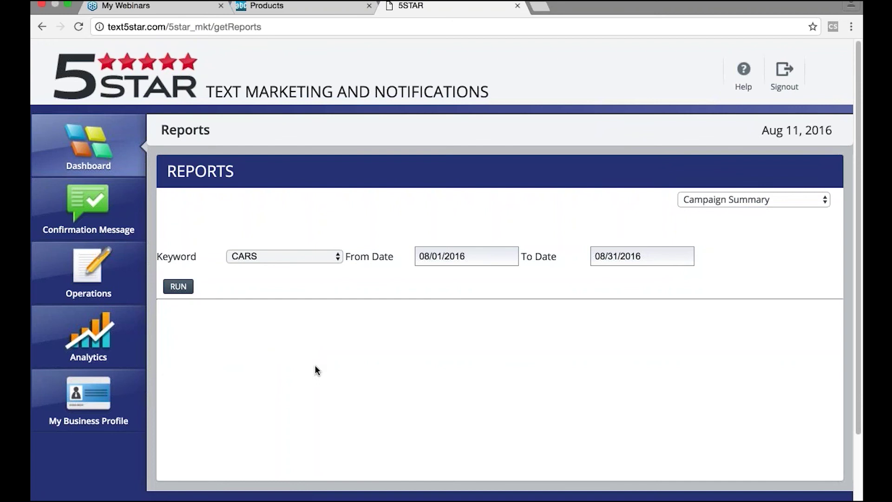
pyautogui.click(179, 287)
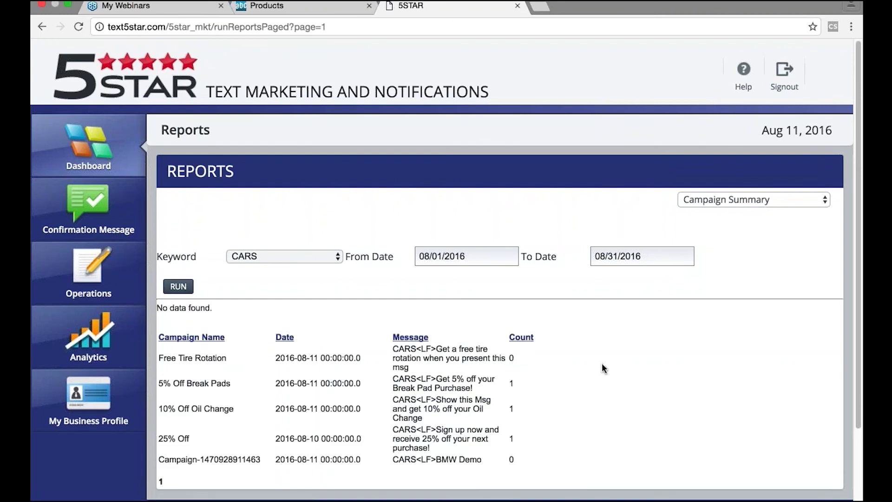
pyautogui.scroll(-2, 624, 369)
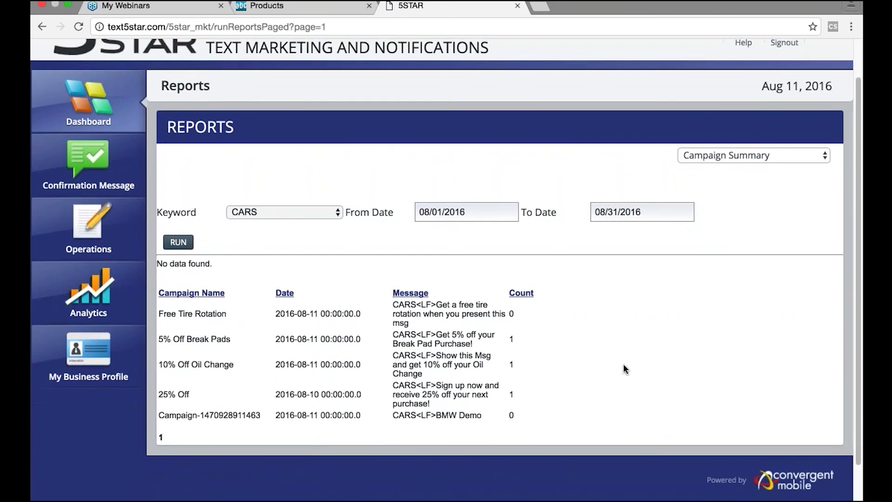
pyautogui.scroll(-2, 624, 368)
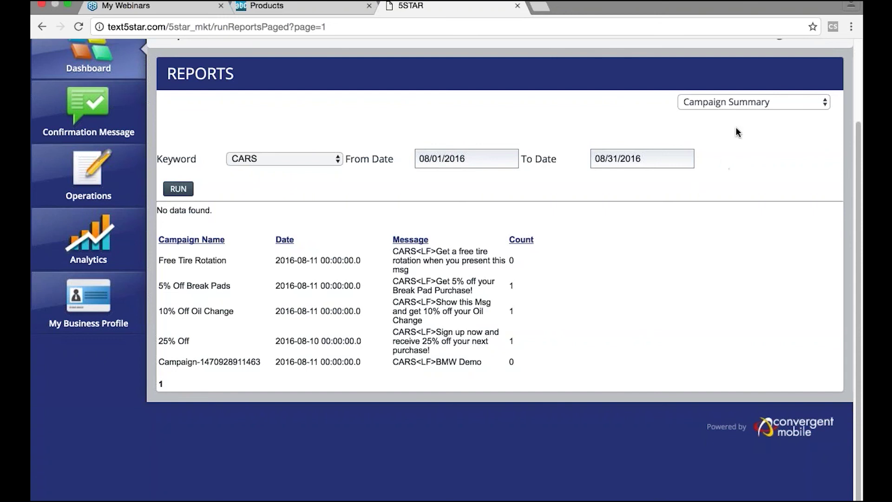
# Run the Campaign Detail report for the Free Tire Rotation campaign.
pyautogui.click(796, 104)
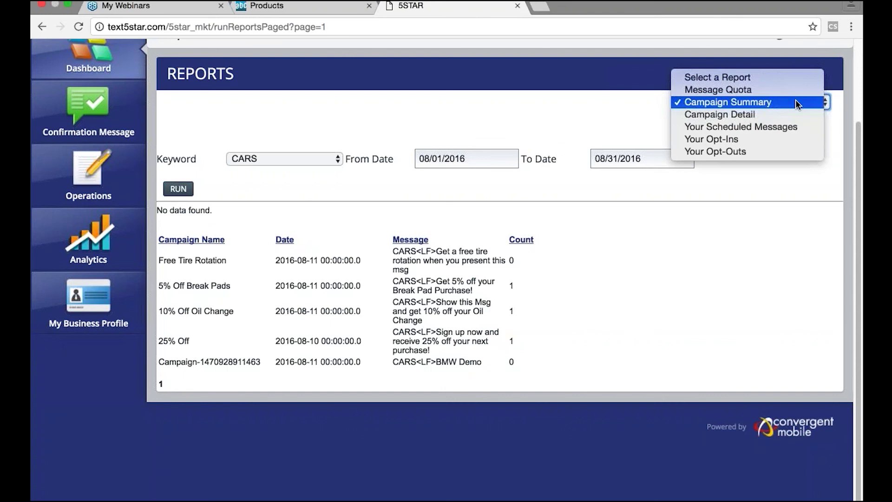
pyautogui.click(793, 114)
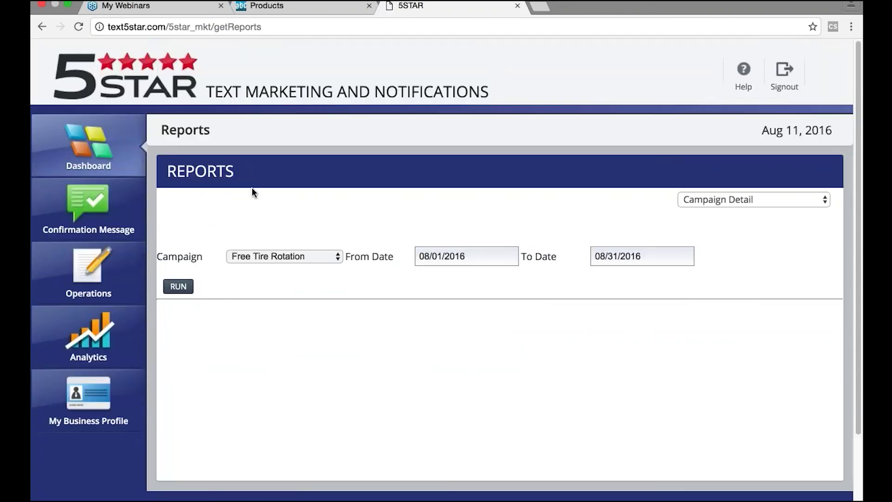
pyautogui.click(181, 287)
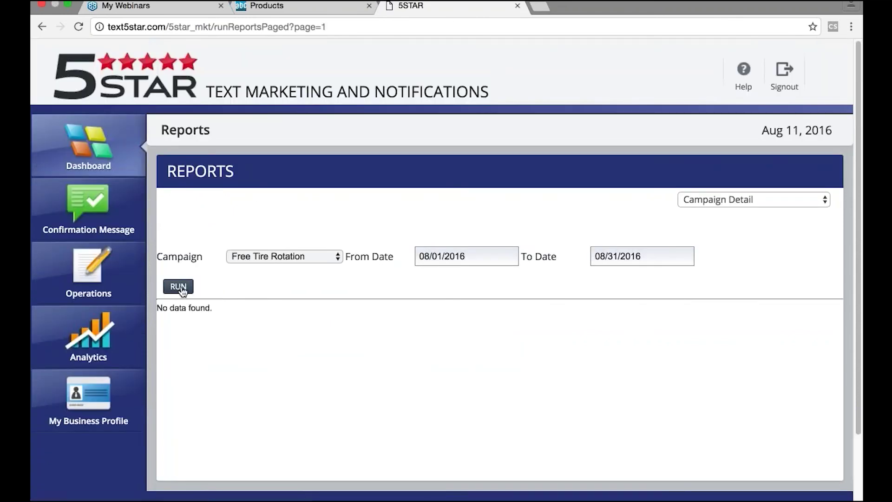
# Run the Campaign Detail report for the 10% Off Oil Change campaign and review its recipient delivery details.
pyautogui.click(289, 258)
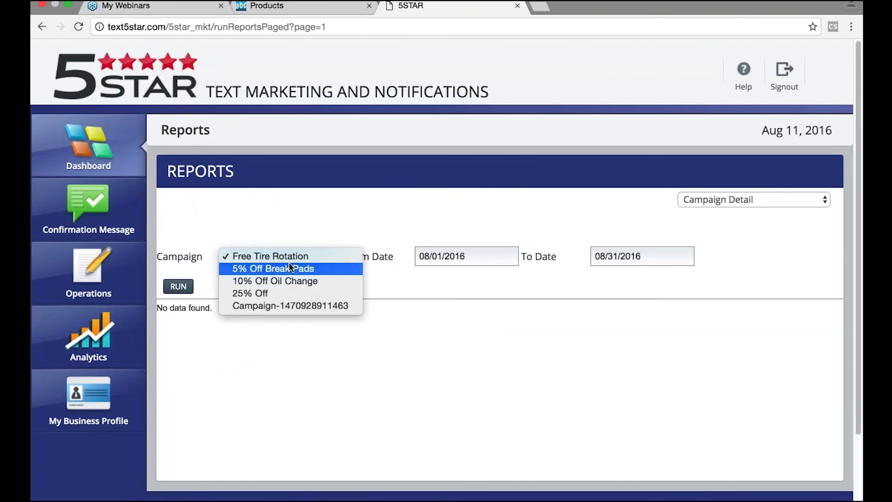
pyautogui.click(285, 280)
pyautogui.click(186, 287)
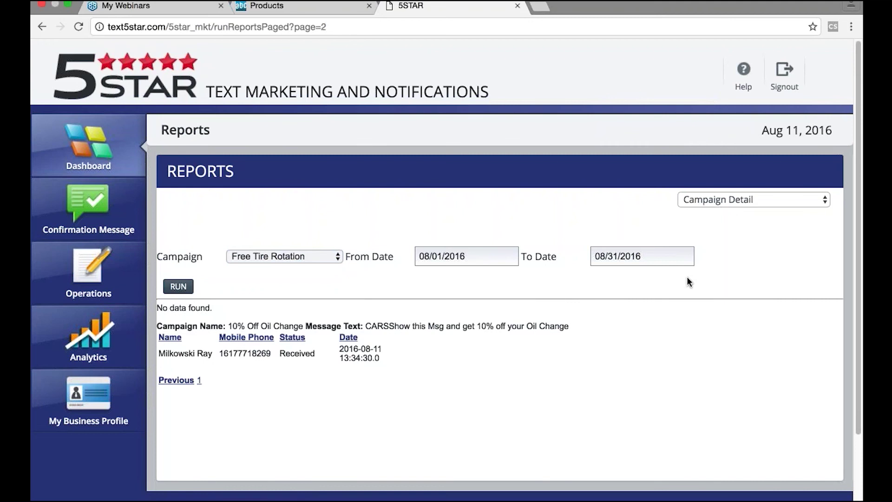
pyautogui.scroll(-2, 686, 308)
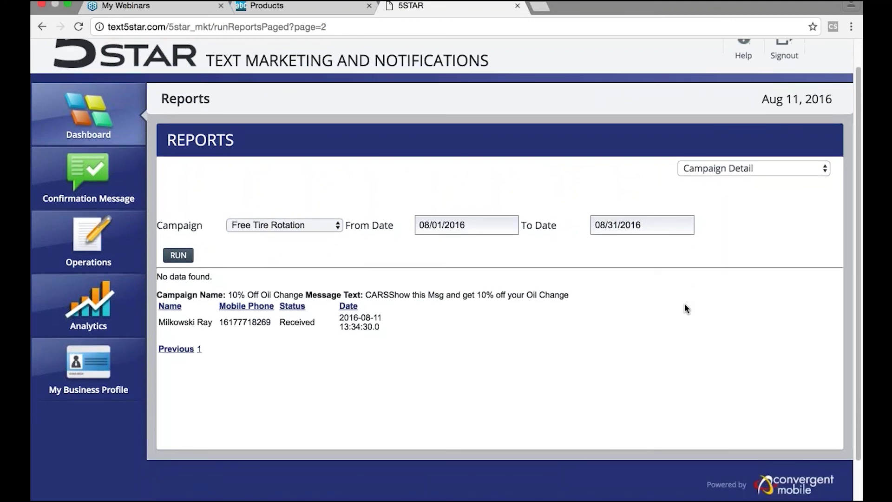
pyautogui.scroll(-1, 686, 309)
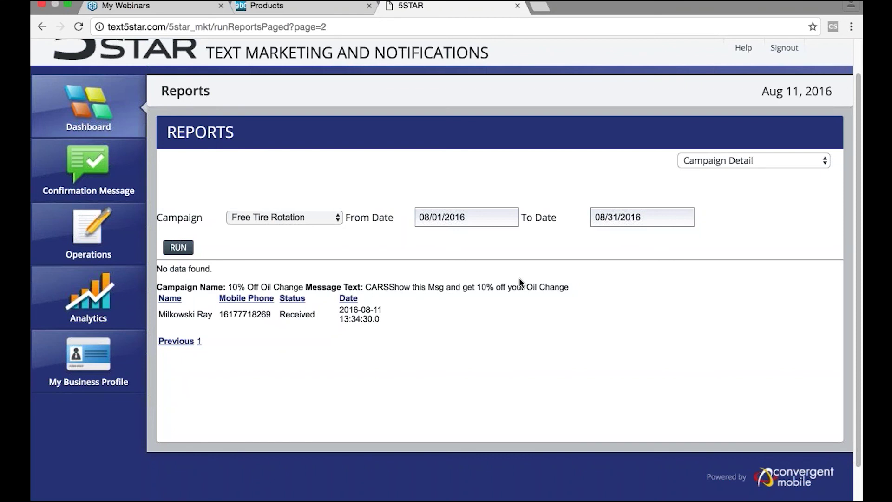
# Run the Your Scheduled Messages report for the CARS keyword and review the upcoming deliveries.
pyautogui.click(788, 161)
pyautogui.click(749, 176)
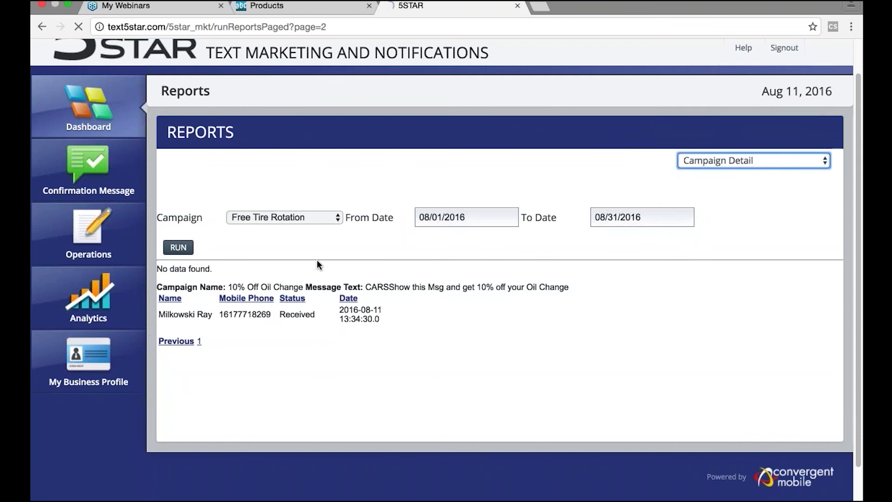
pyautogui.click(184, 286)
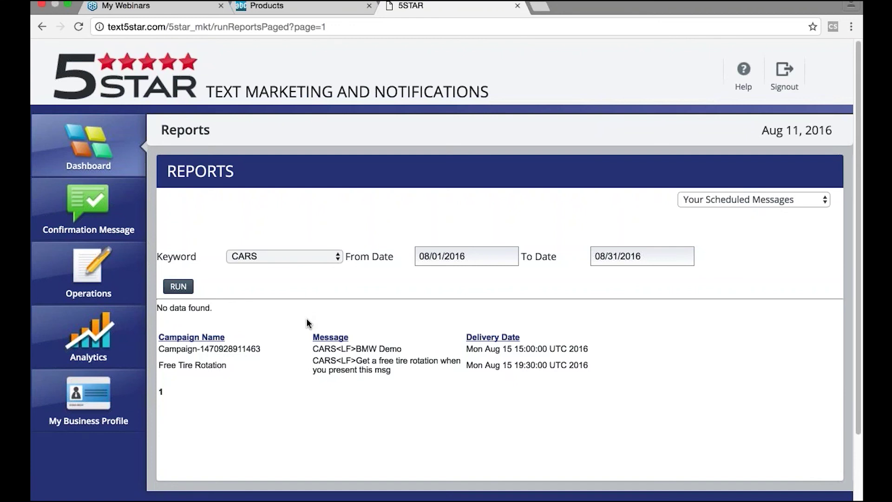
pyautogui.scroll(-1, 305, 322)
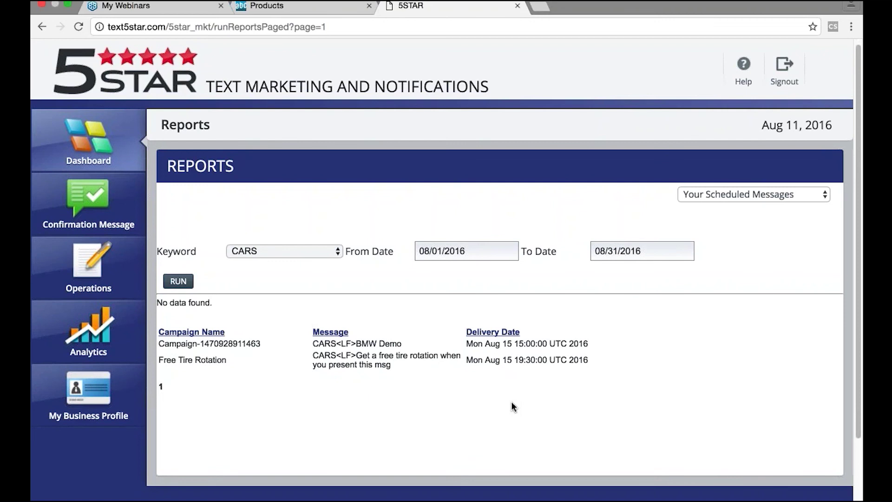
# Run the Your Opt-Ins report for the CARS keyword over the same August date range.
pyautogui.click(777, 196)
pyautogui.click(776, 204)
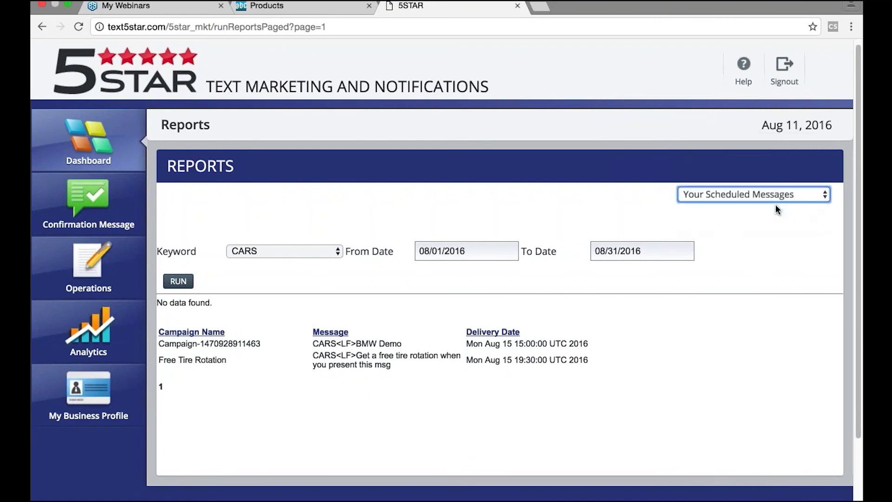
pyautogui.click(180, 286)
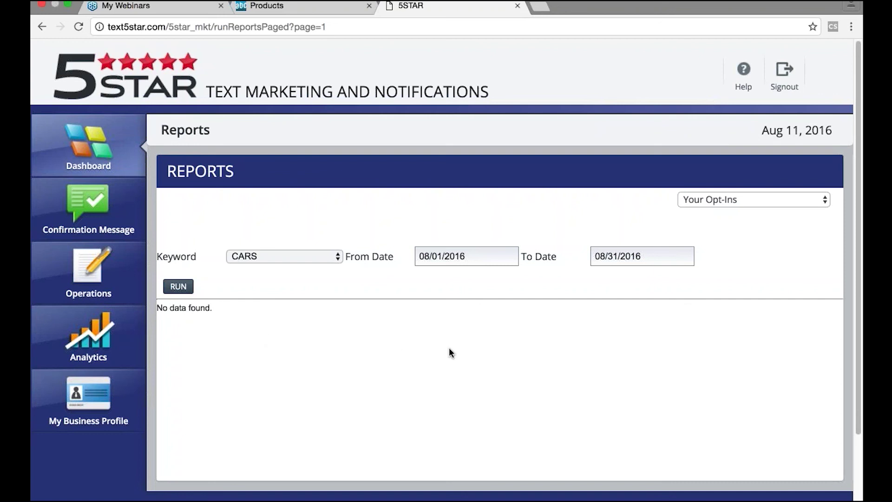
# Run the Your Opt-Outs report for the CARS keyword over the same August date range.
pyautogui.click(796, 200)
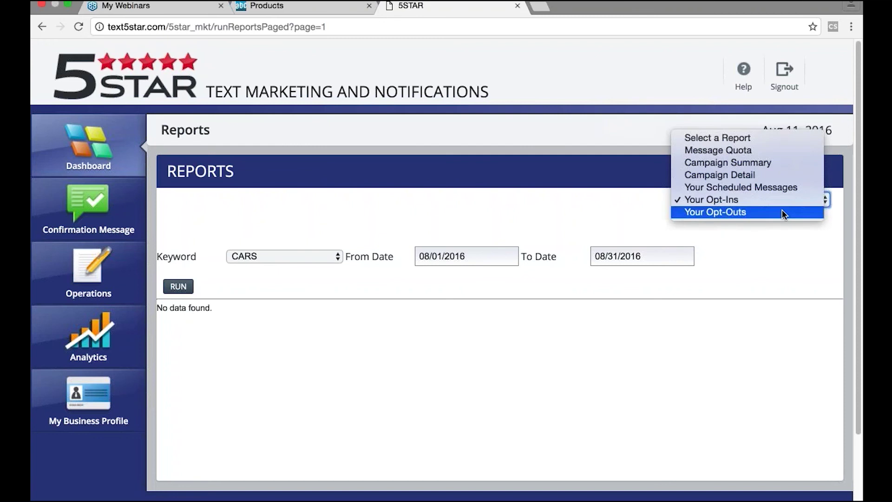
pyautogui.click(541, 334)
pyautogui.click(186, 290)
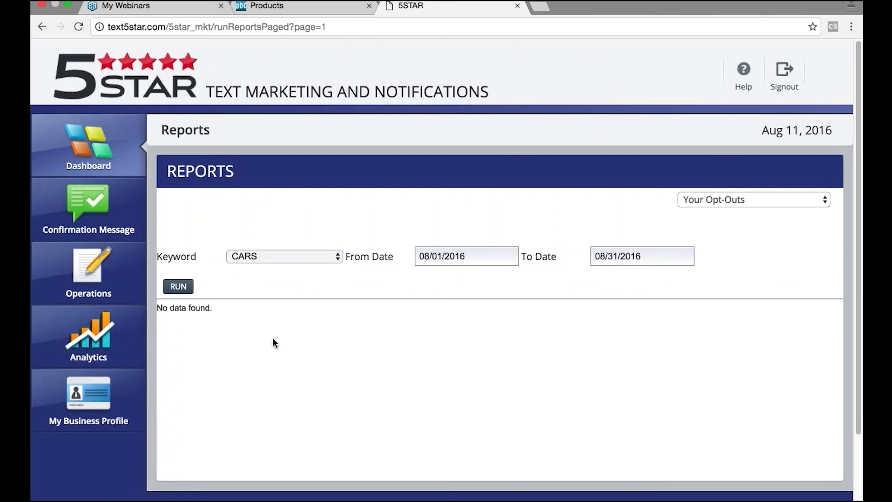
pyautogui.scroll(-1, 272, 338)
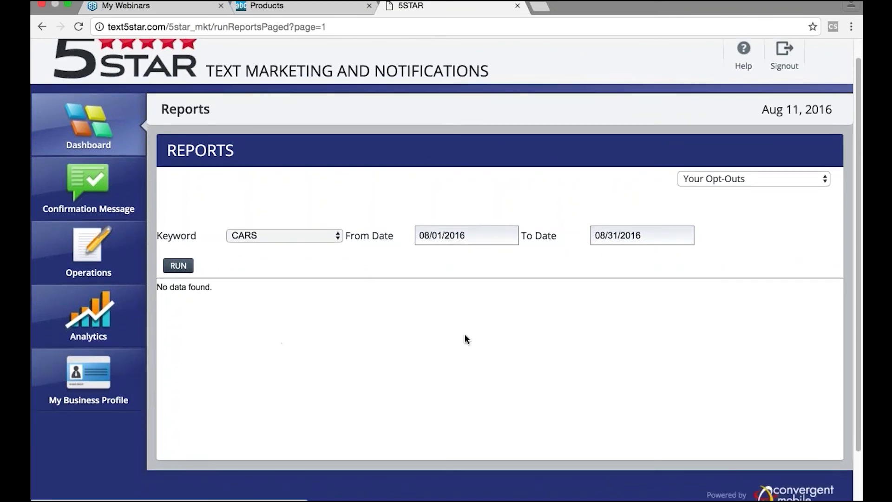
# Review the business information in the business profile, and look over the dashboard's message-sending, business information and hotspot sections.
pyautogui.click(119, 387)
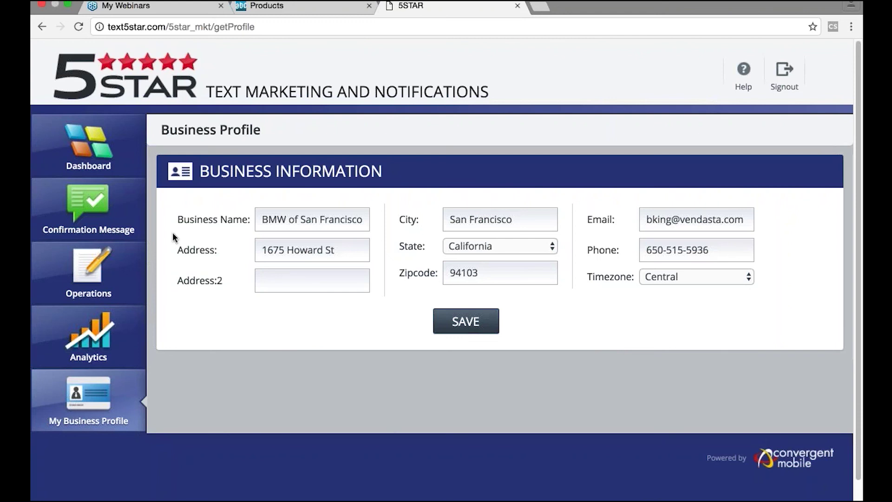
pyautogui.click(86, 145)
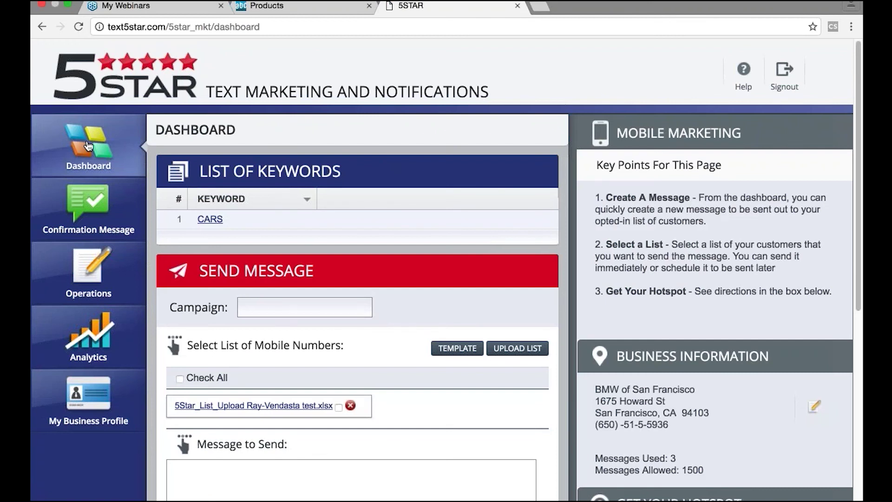
pyautogui.scroll(-2, 583, 331)
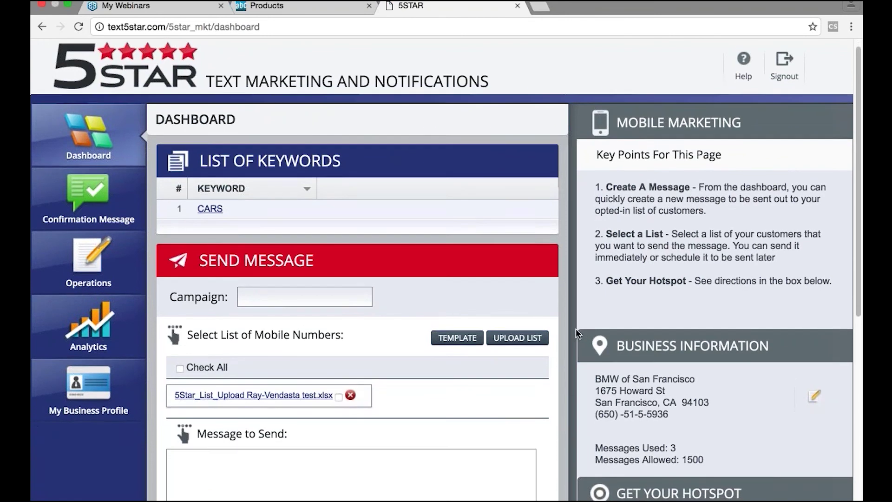
pyautogui.scroll(-5, 574, 327)
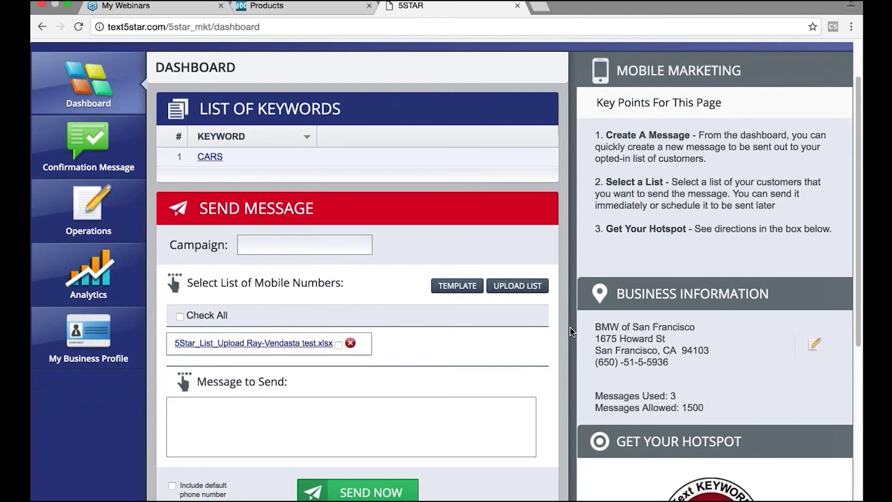
pyautogui.scroll(-1, 570, 325)
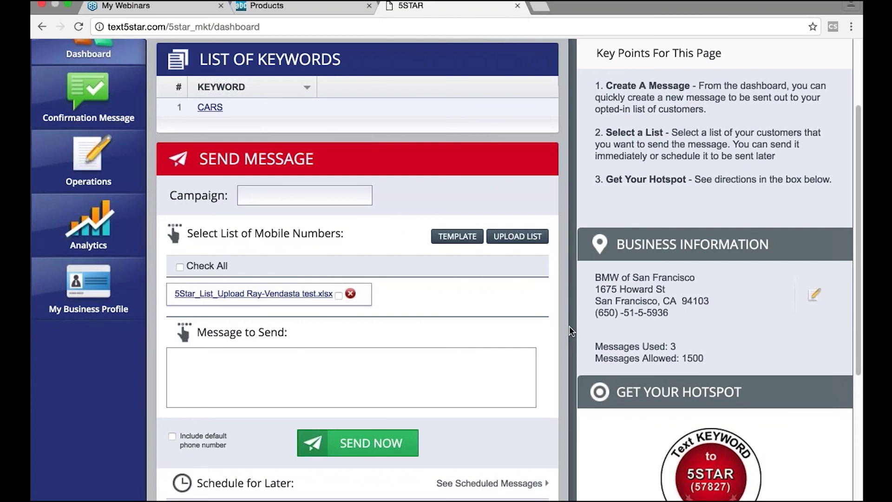
pyautogui.scroll(-1, 512, 361)
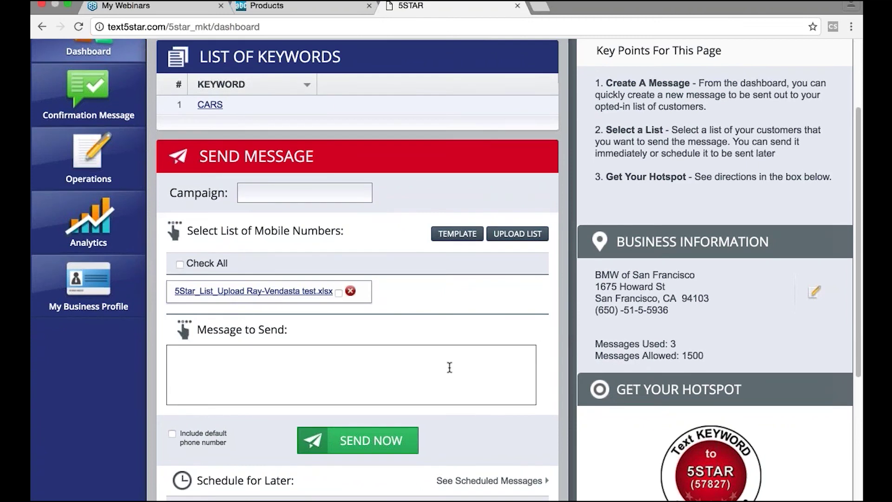
pyautogui.scroll(-1, 450, 367)
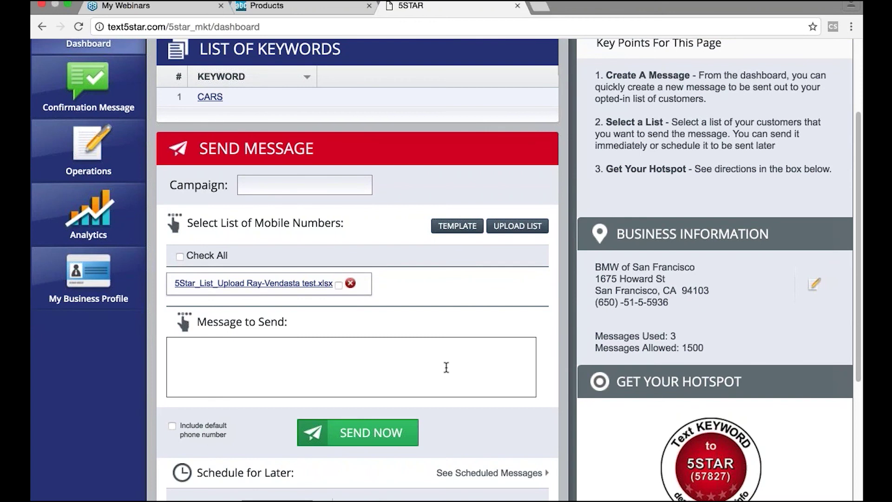
pyautogui.click(67, 5)
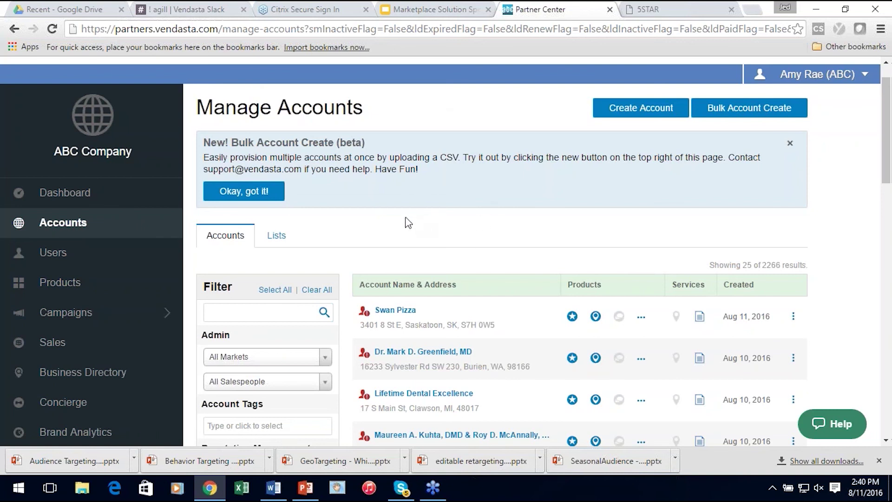
# Open the product catalog in Partner Center and filter its availability to marketplace products.
pyautogui.click(66, 285)
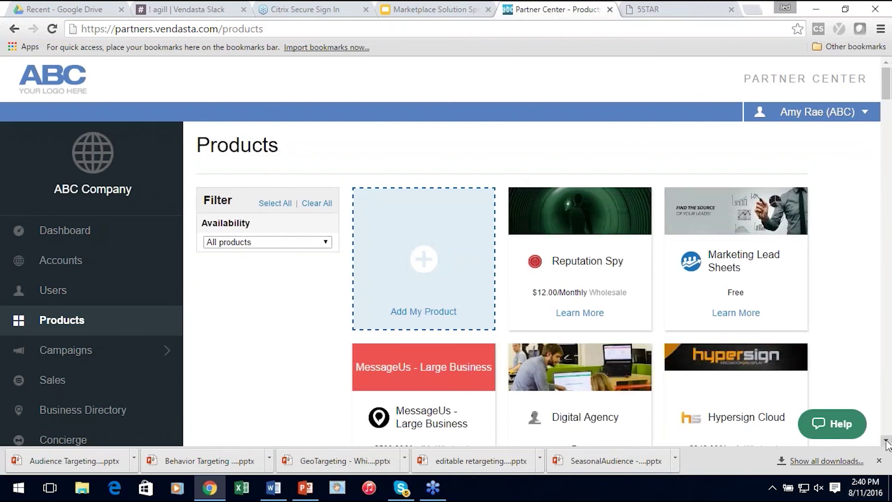
pyautogui.click(298, 242)
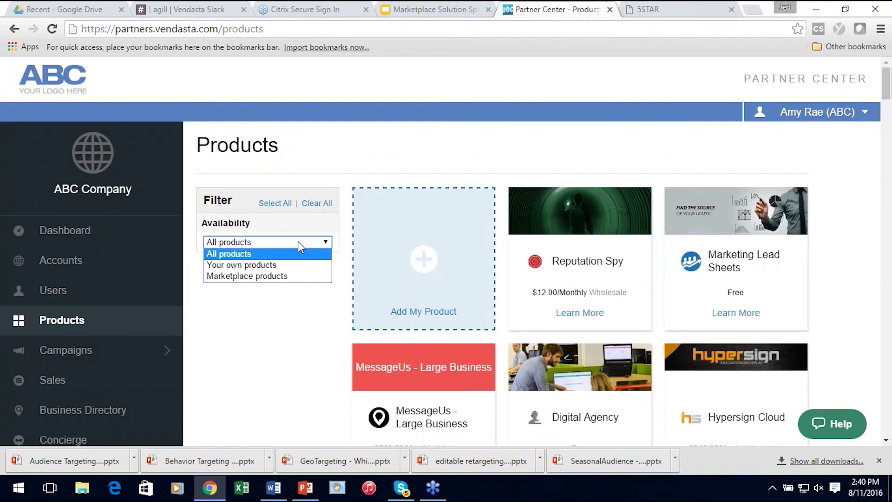
pyautogui.click(283, 276)
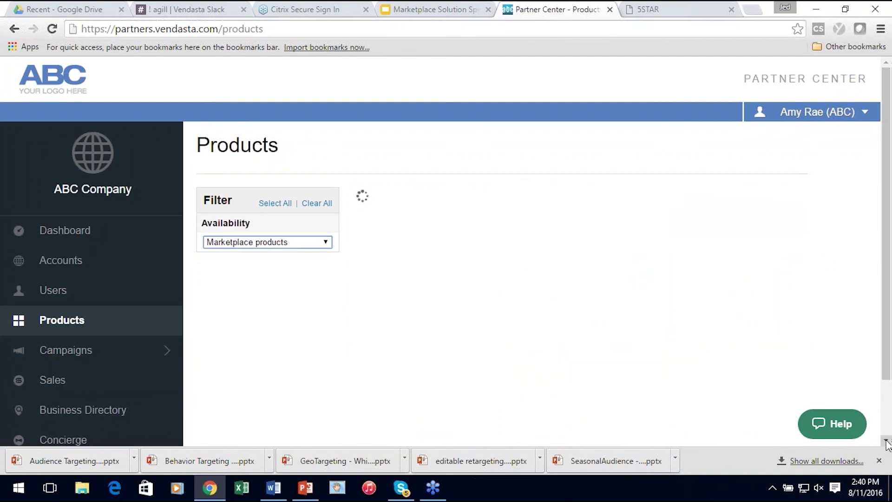
# Find 5STAR among the listed products and open its detailed product description.
pyautogui.scroll(-6, 888, 444)
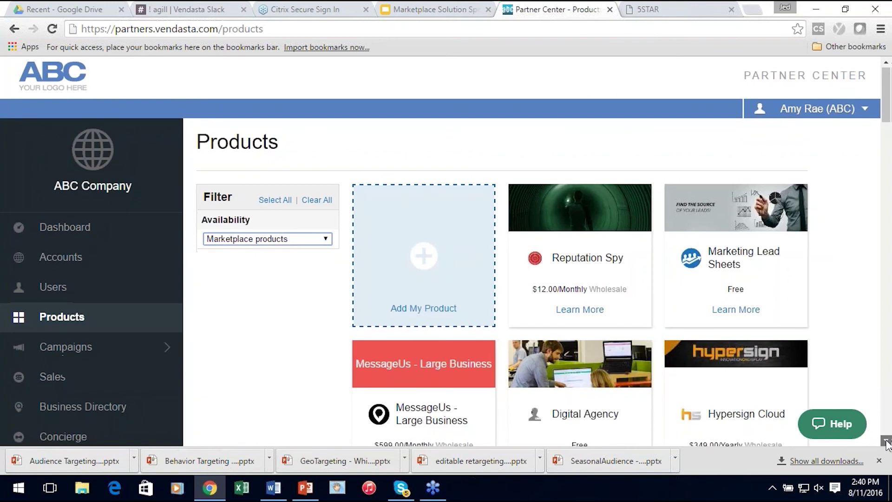
pyautogui.scroll(-18, 888, 444)
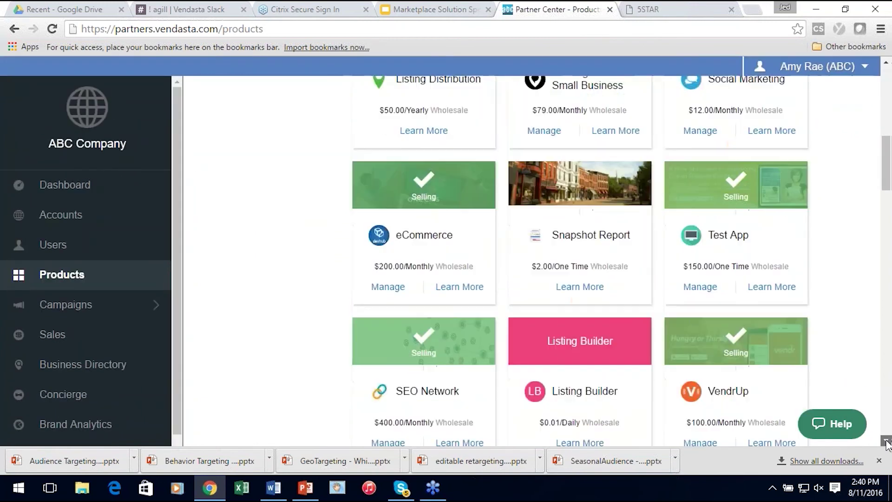
pyautogui.scroll(-3, 888, 443)
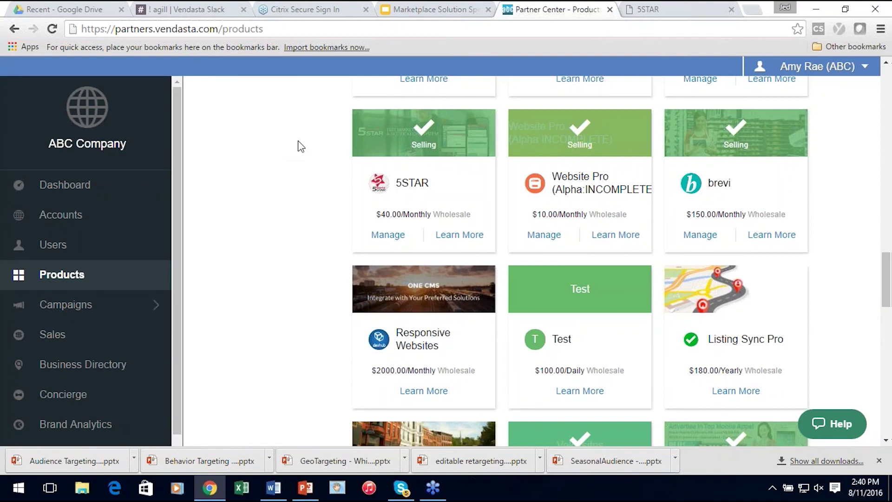
pyautogui.click(462, 237)
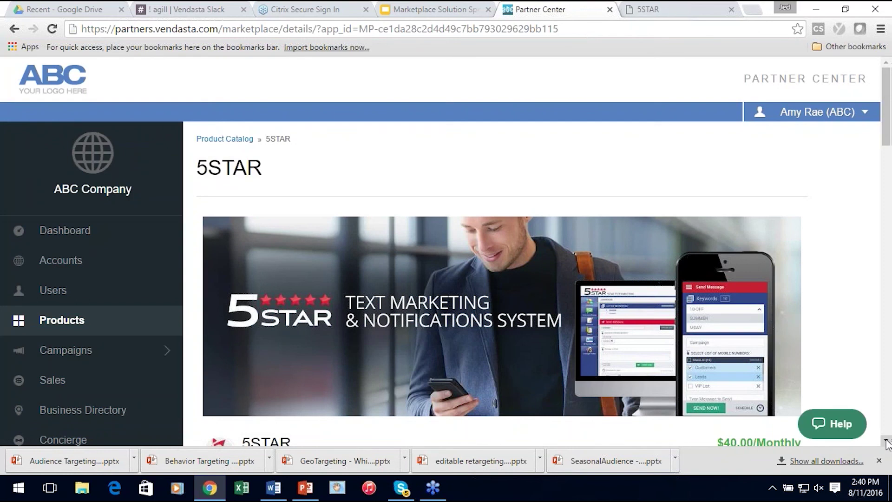
# Review the 5STAR product page's wholesale price, selling information, FAQ and downloadable files.
pyautogui.click(888, 442)
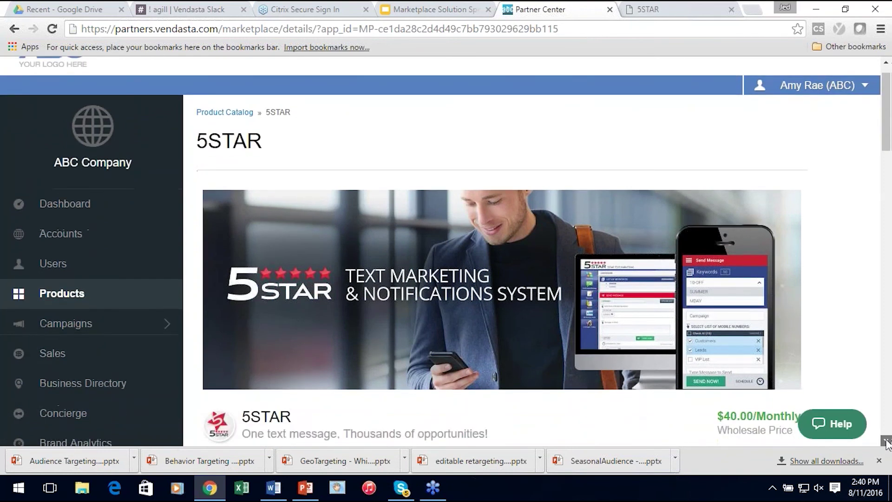
pyautogui.scroll(-3, 400, 319)
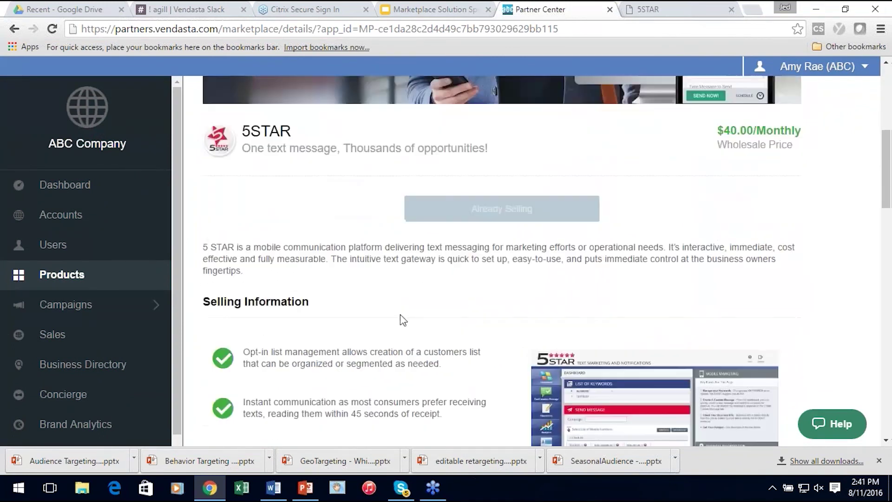
pyautogui.click(888, 441)
pyautogui.click(888, 442)
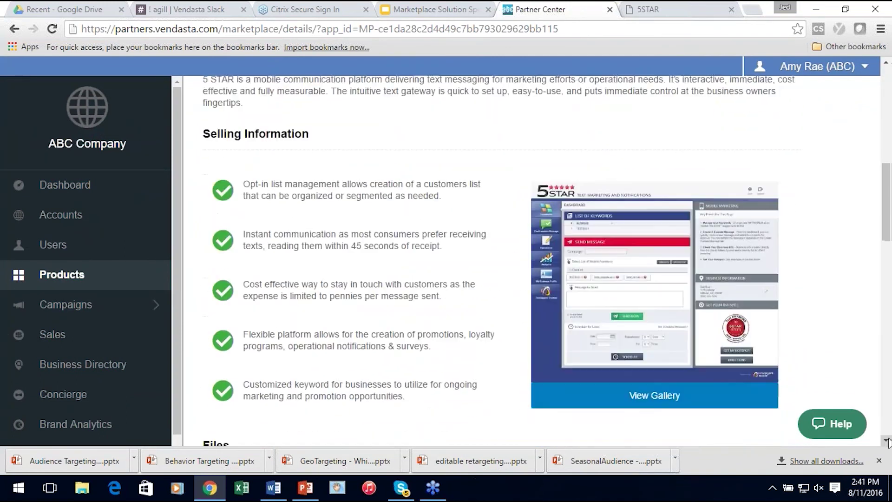
pyautogui.click(888, 441)
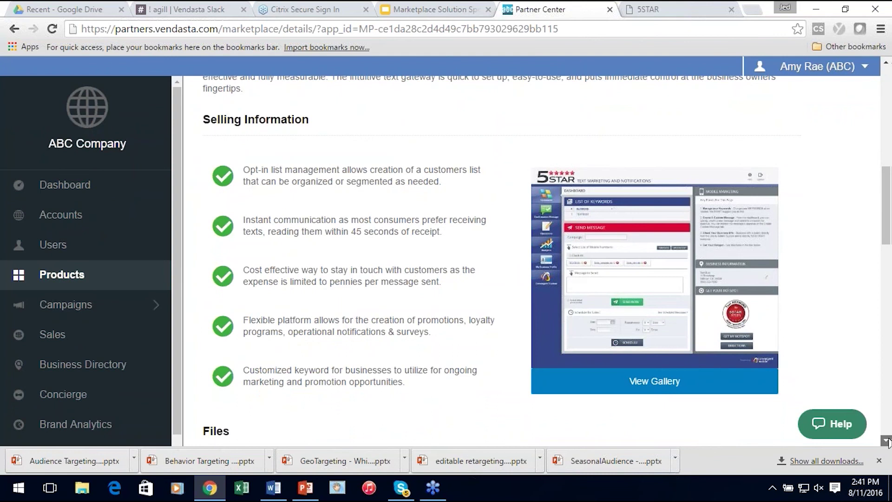
pyautogui.click(888, 442)
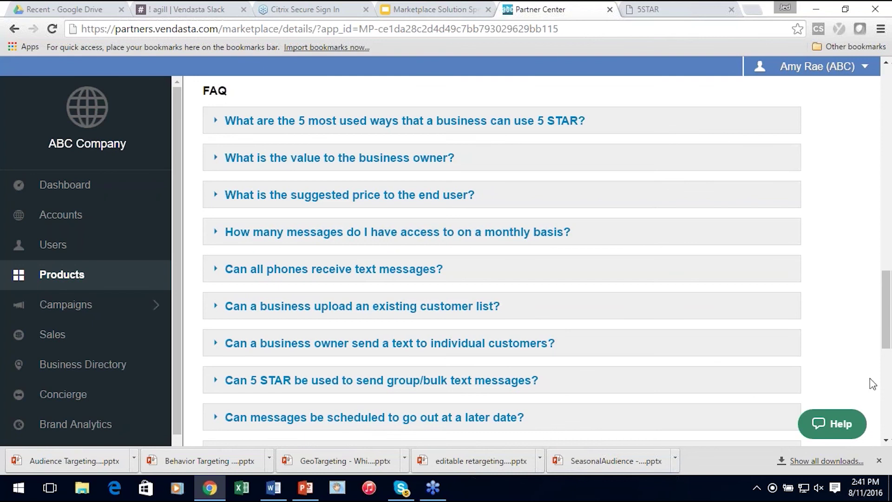
pyautogui.moveTo(888, 319); pyautogui.dragTo(885, 253)
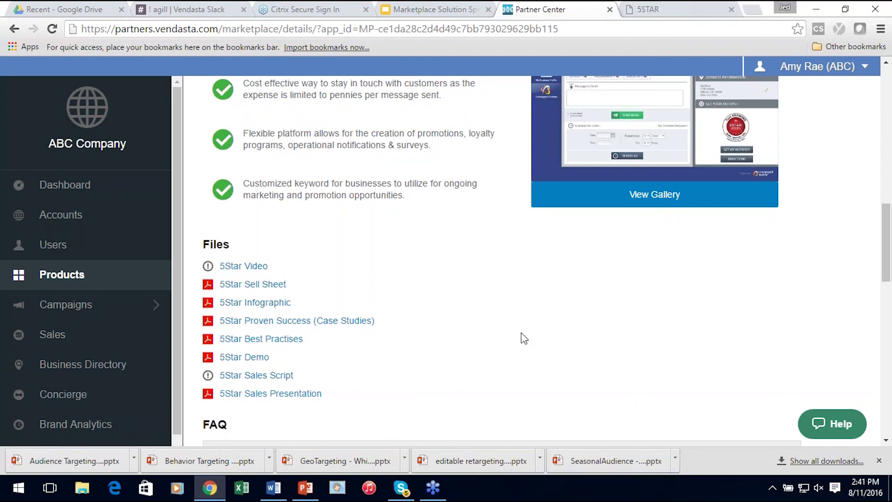
# Open the 5Star Sell Sheet, look through its key selling points and second page, and return to the 5STAR product overview.
pyautogui.click(266, 289)
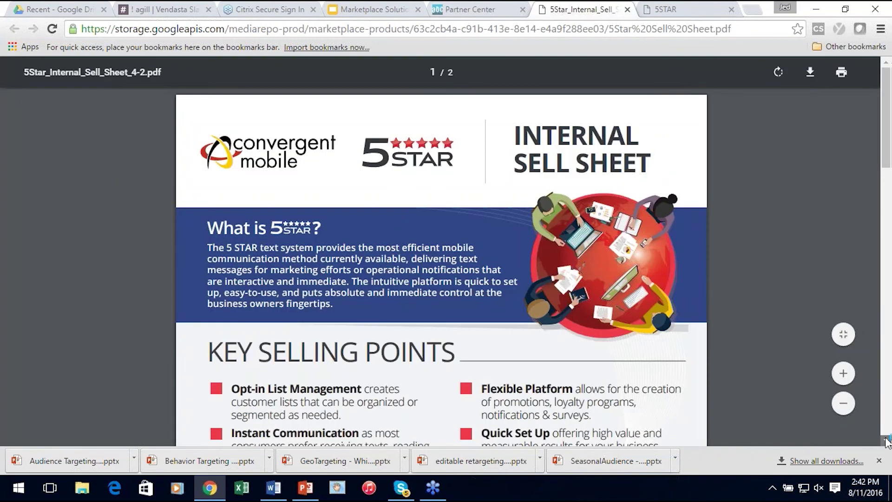
pyautogui.scroll(-2, 889, 316)
pyautogui.scroll(-3, 442, 265)
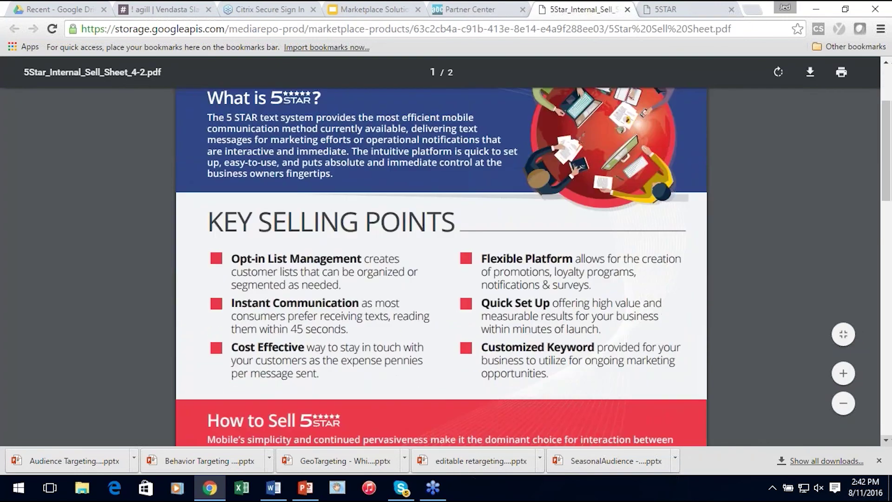
pyautogui.scroll(-2, 442, 265)
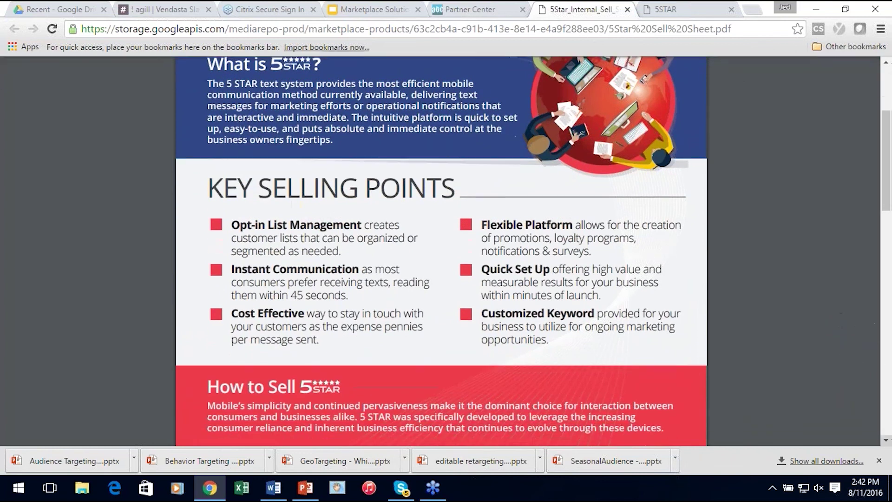
pyautogui.scroll(-10, 889, 330)
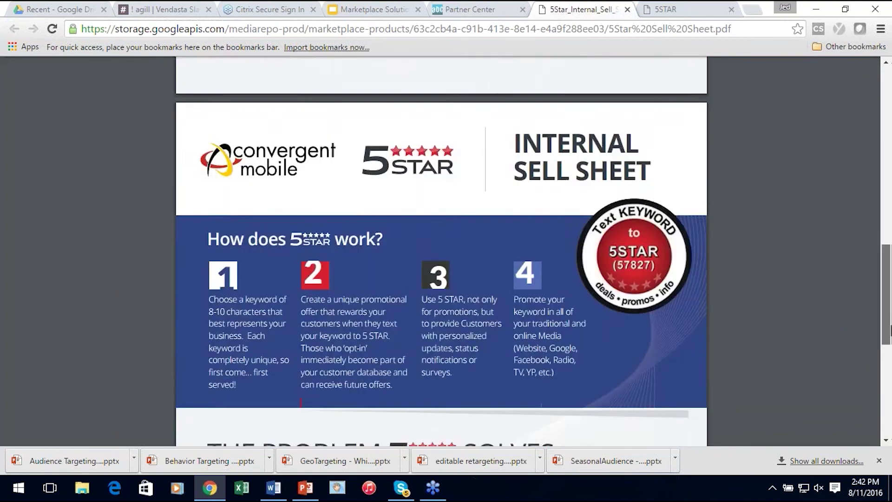
pyautogui.moveTo(889, 330); pyautogui.dragTo(864, 205)
pyautogui.scroll(6, 861, 200)
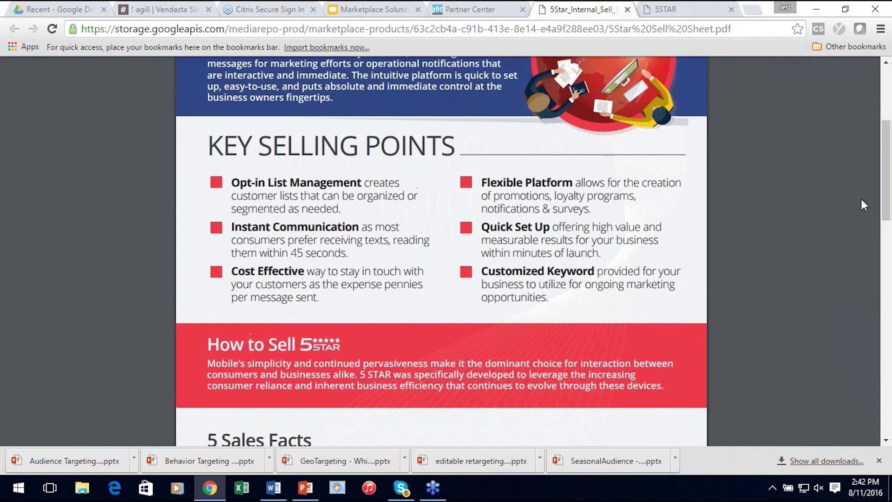
pyautogui.click(489, 9)
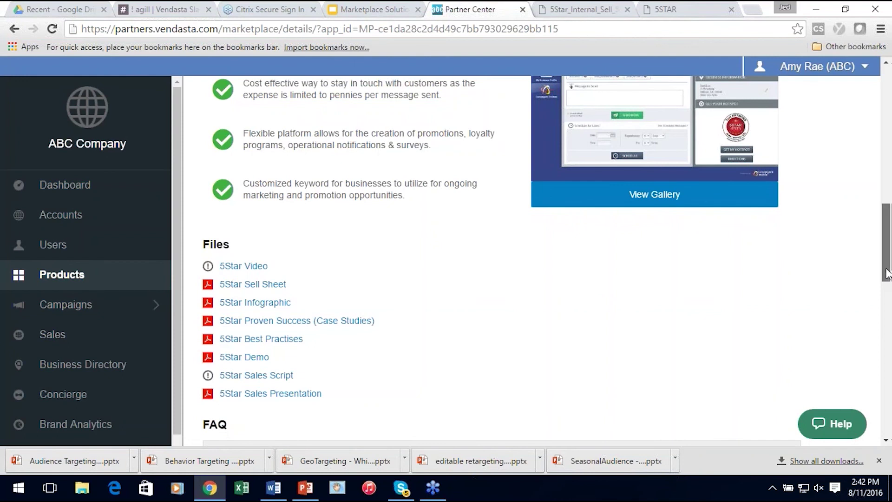
pyautogui.moveTo(886, 263); pyautogui.dragTo(809, 183)
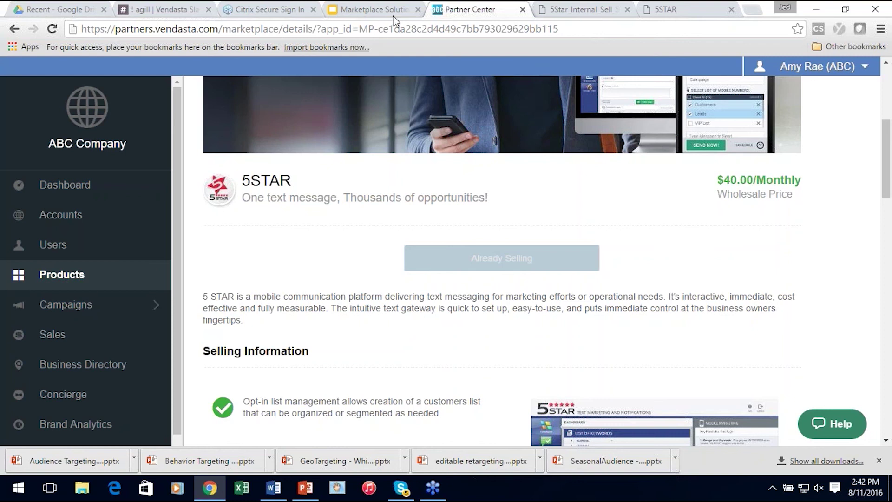
# Switch to the 5STAR webinar deck in Google Slides and show the presenter contact slide that follows the Live Demo slide.
pyautogui.click(351, 9)
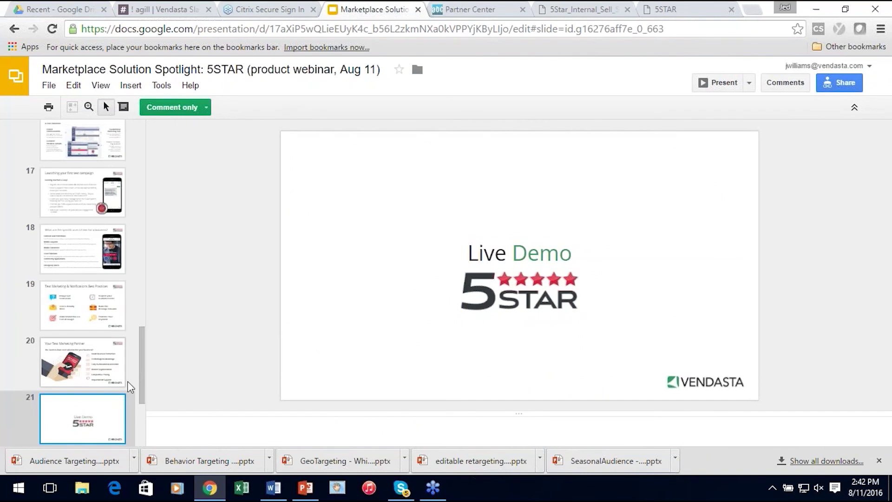
pyautogui.press('Down')
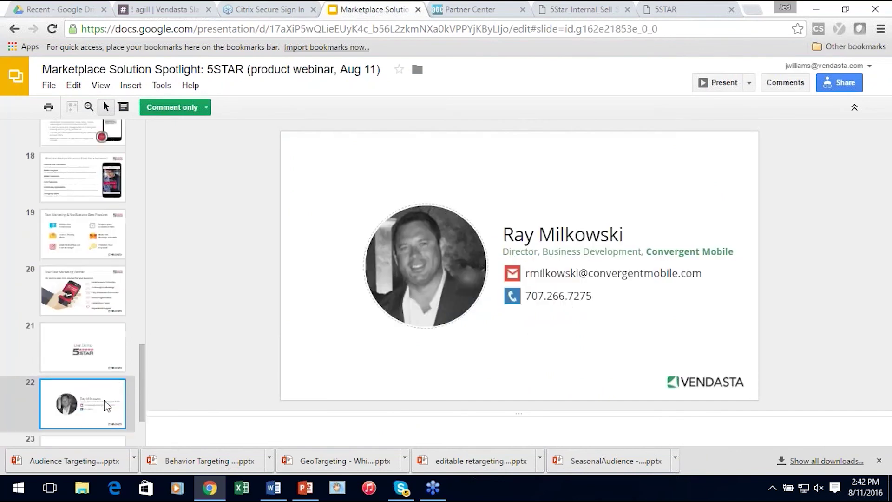
pyautogui.press('Down')
pyautogui.press('Up')
pyautogui.press('Up')
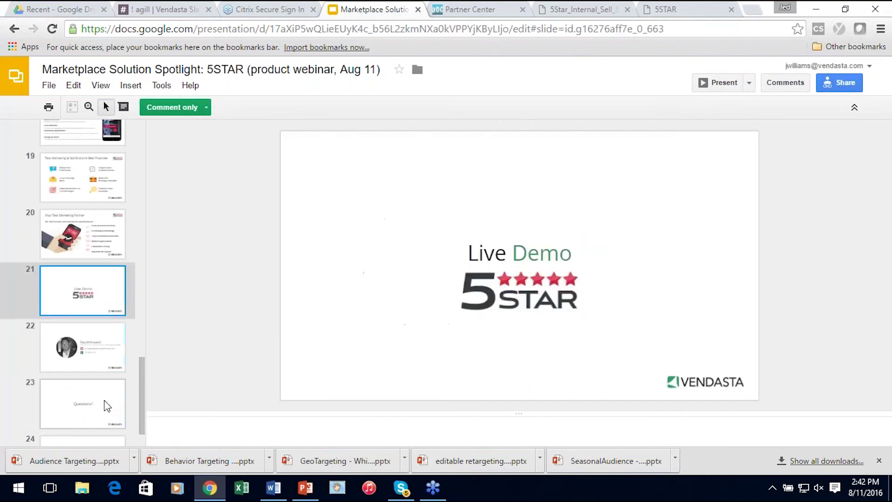
pyautogui.press('Down')
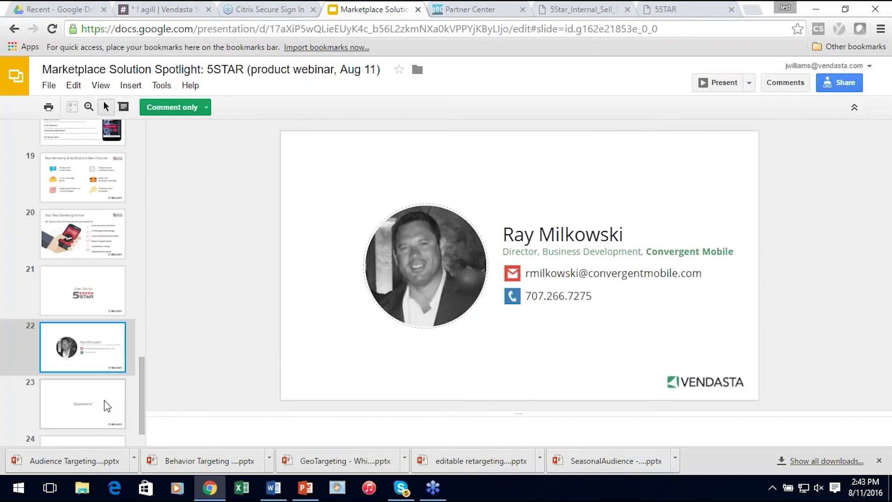
# Go to the "Questions?" slide and present the deck in full screen from there.
pyautogui.press('Down')
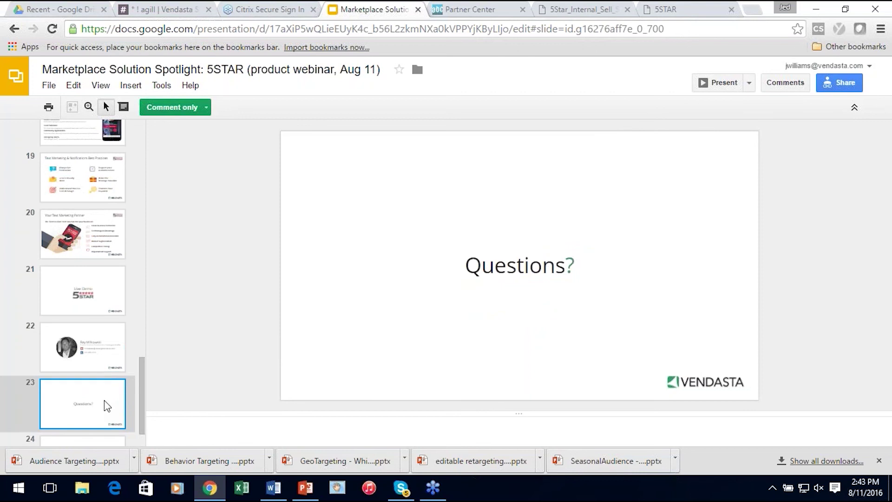
pyautogui.click(101, 86)
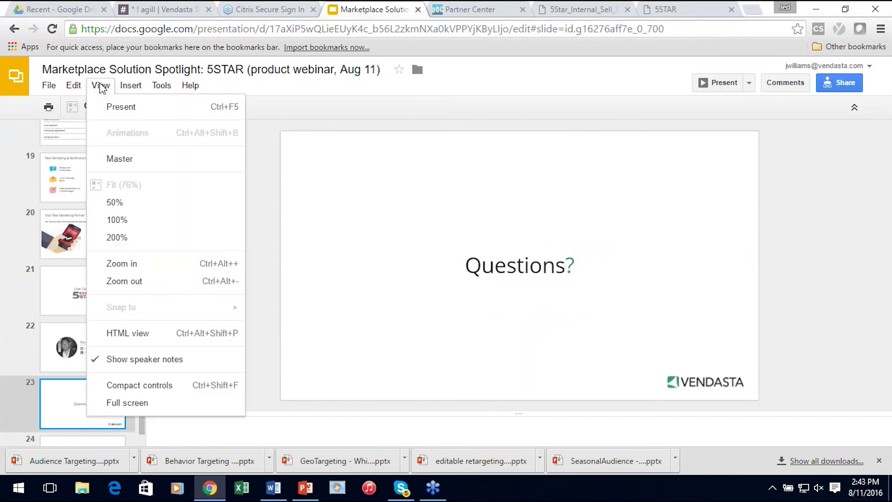
pyautogui.click(127, 110)
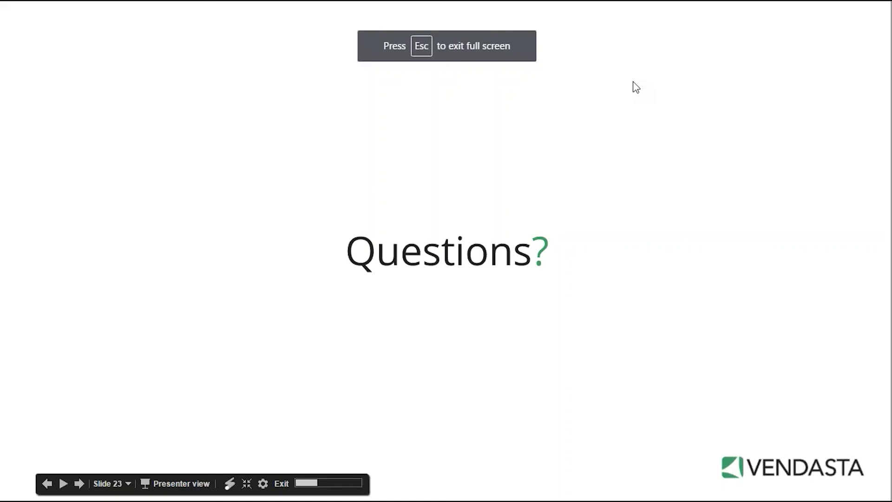